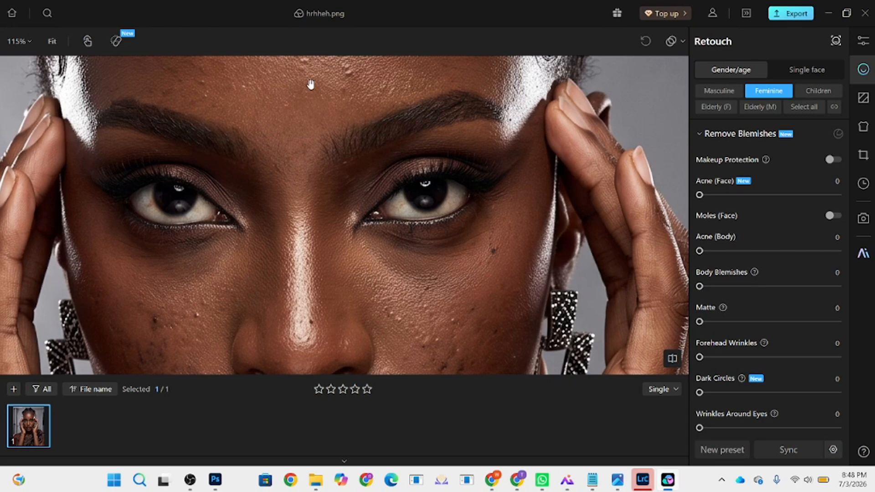
# Set the portrait's white balance to temperature 7 and tint 6
pyautogui.scroll(-3, 313, 83)
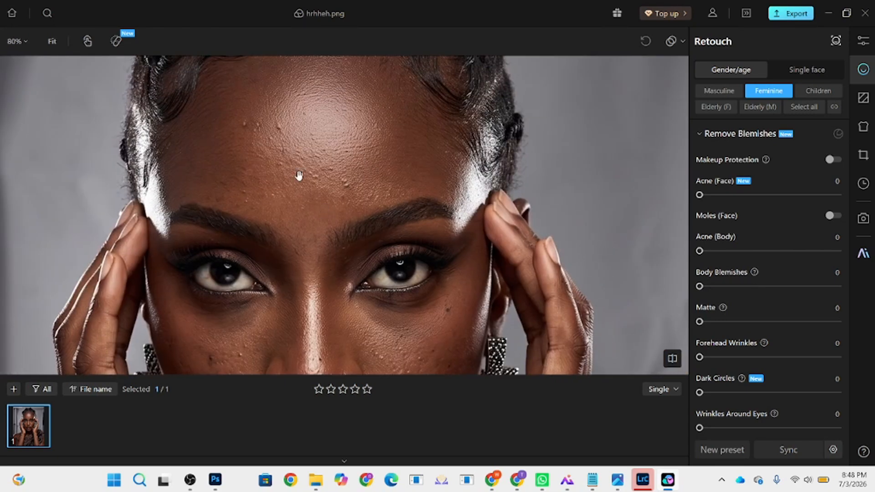
pyautogui.scroll(-2, 340, 141)
pyautogui.scroll(-3, 314, 137)
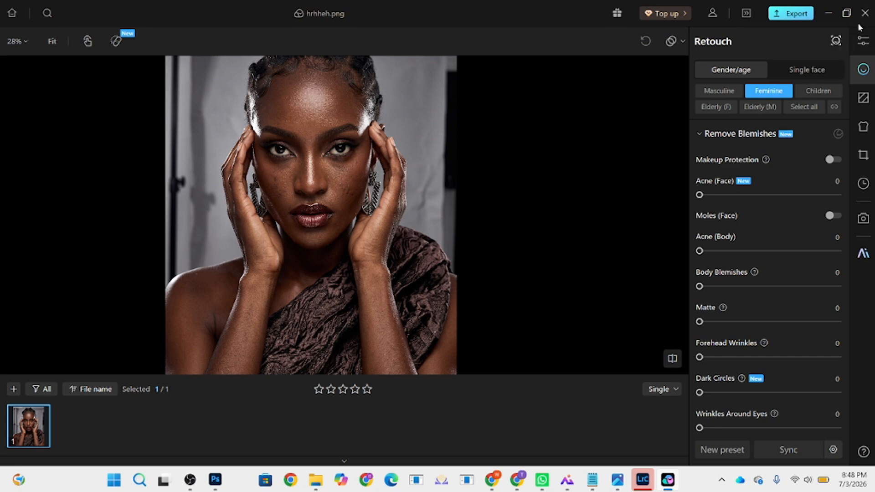
pyautogui.click(860, 41)
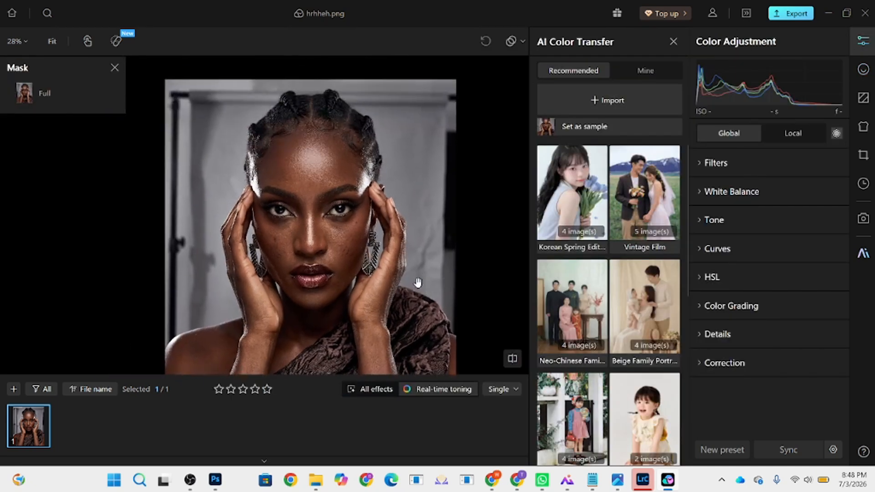
pyautogui.click(728, 193)
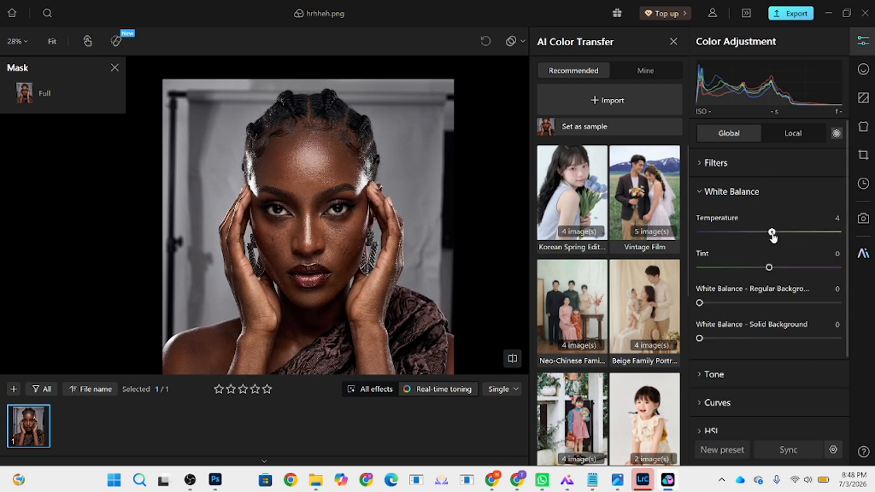
pyautogui.moveTo(769, 267); pyautogui.dragTo(774, 271)
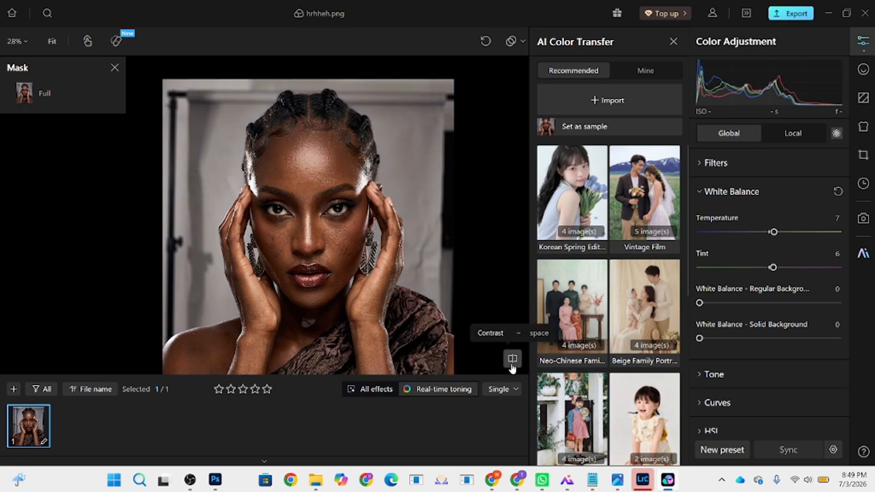
# Retouch the skin blemishes with Acne (Face), Acne (Body) and Body Blemishes at 100 and Matte at 27
pyautogui.click(863, 70)
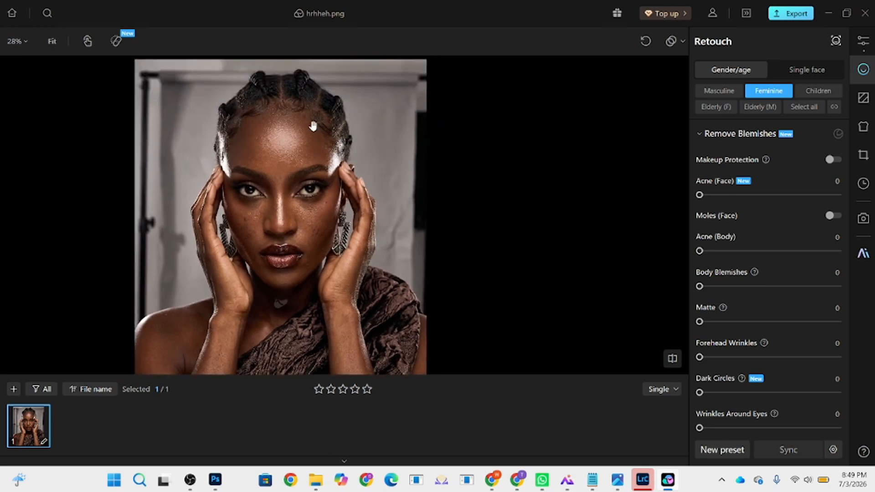
pyautogui.scroll(5, 287, 139)
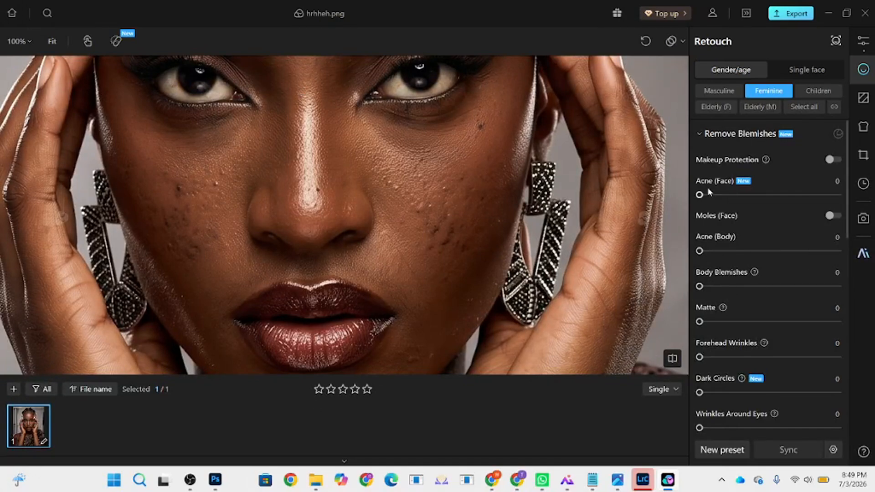
pyautogui.moveTo(699, 195); pyautogui.dragTo(839, 195)
pyautogui.moveTo(715, 252); pyautogui.dragTo(850, 261)
pyautogui.moveTo(699, 287); pyautogui.dragTo(848, 289)
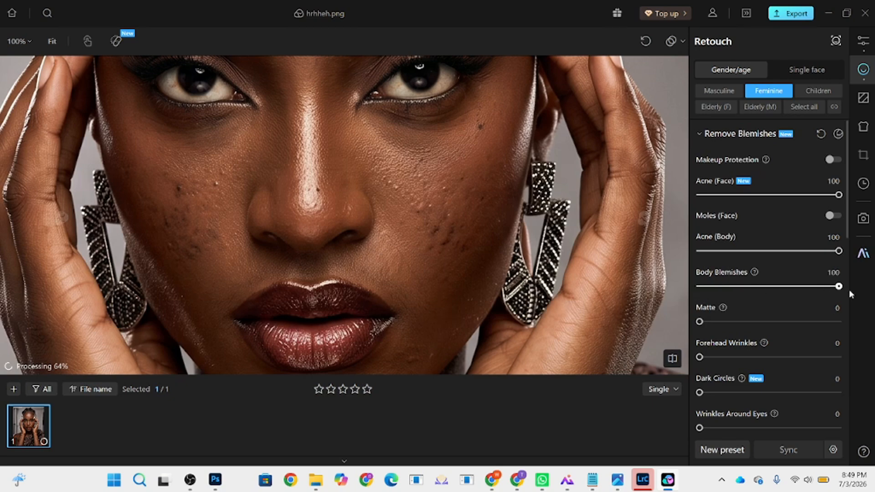
pyautogui.moveTo(729, 323)
pyautogui.mouseDown()
pyautogui.moveTo(747, 324)
pyautogui.moveTo(737, 324)
pyautogui.mouseUp()
pyautogui.click(309, 252)
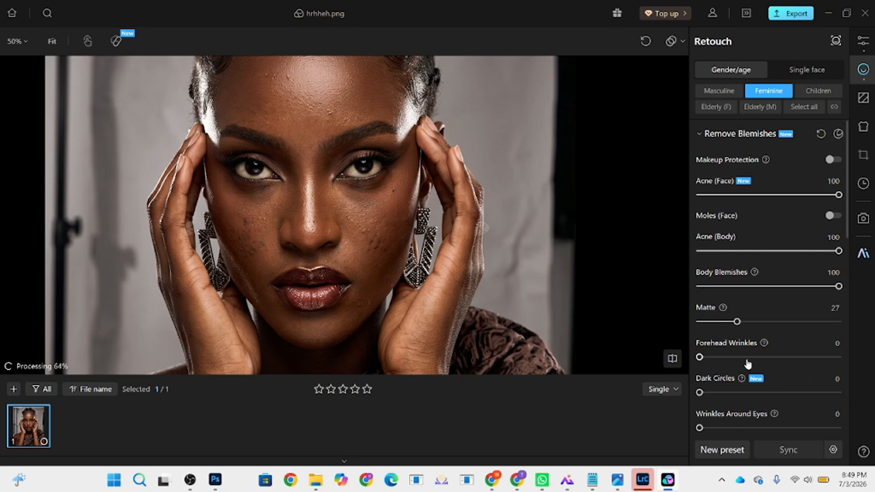
# Set Forehead Wrinkles to 100, Dark Circles to 52 and Wrinkles Around Eyes to 49
pyautogui.moveTo(747, 360); pyautogui.dragTo(835, 381)
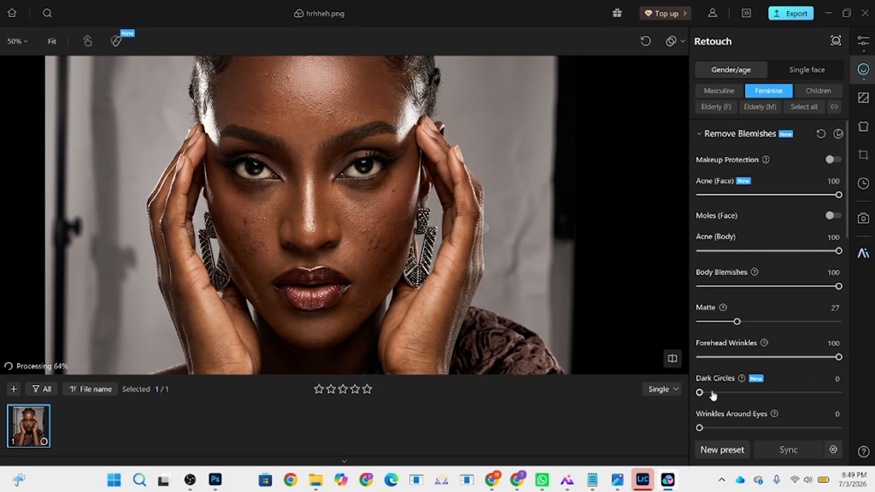
pyautogui.moveTo(713, 393); pyautogui.dragTo(772, 393)
pyautogui.moveTo(742, 429); pyautogui.dragTo(768, 430)
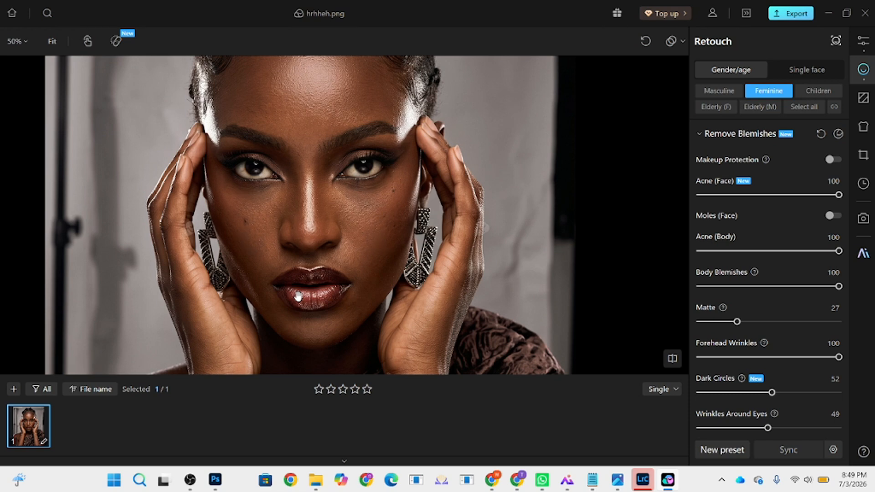
pyautogui.click(299, 296)
pyautogui.click(350, 237)
# Inspect the cheek skin up close and set Smile Lines removal to 100
pyautogui.scroll(-5, 783, 297)
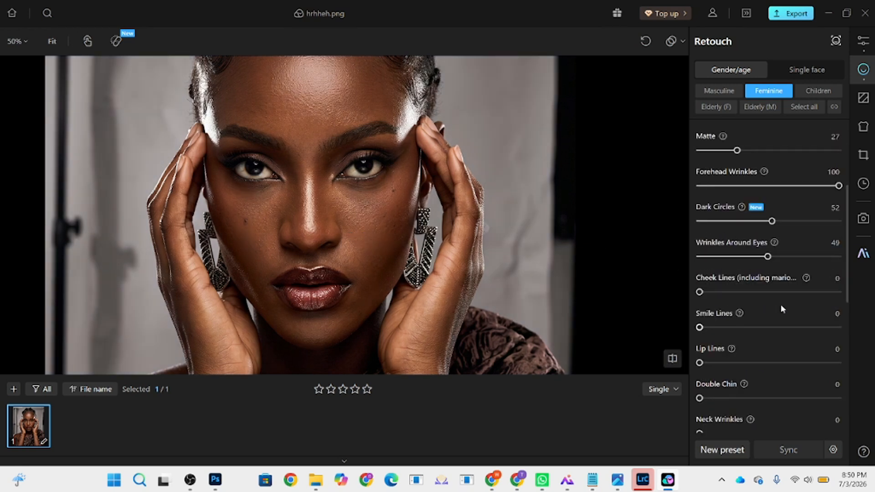
pyautogui.scroll(-1, 782, 310)
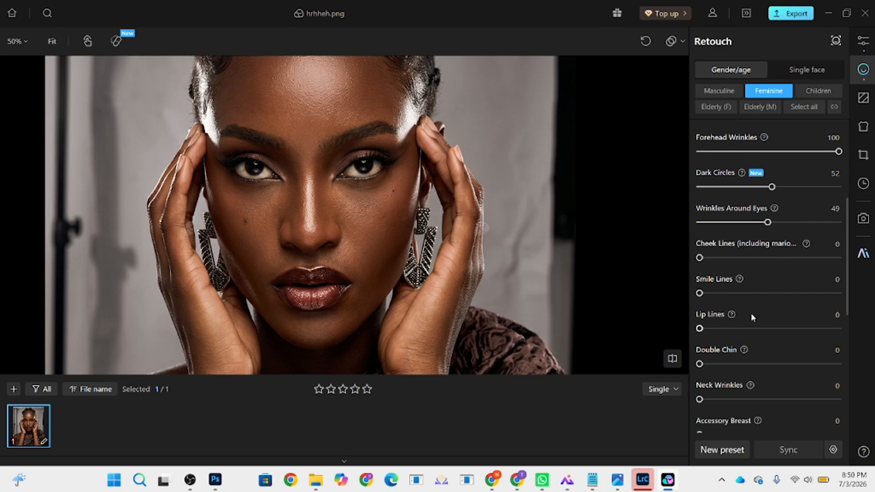
pyautogui.scroll(-4, 751, 319)
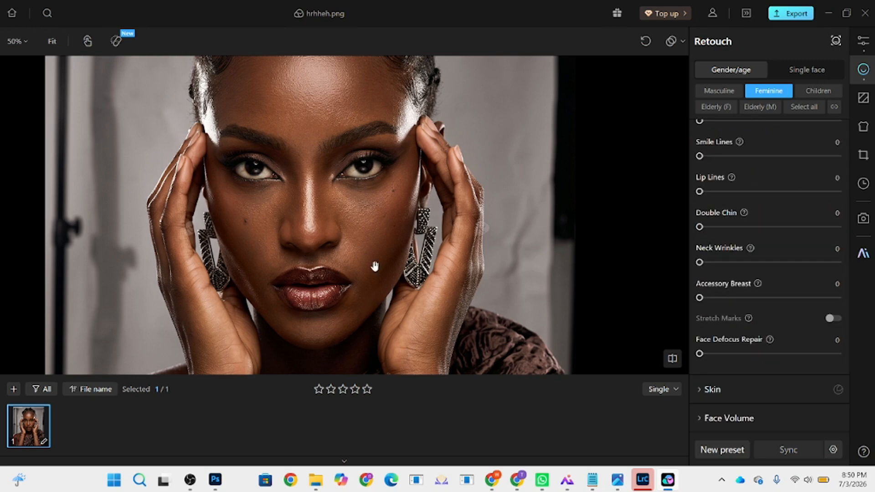
pyautogui.scroll(3, 262, 271)
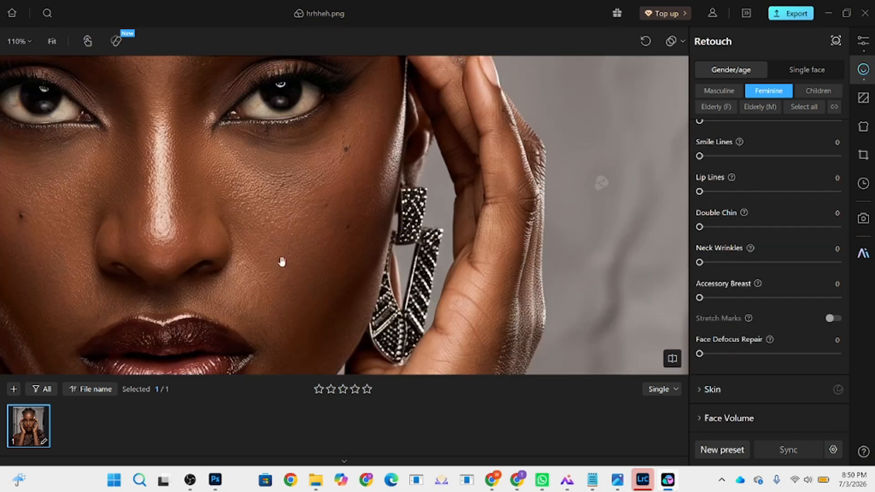
pyautogui.scroll(-2, 412, 265)
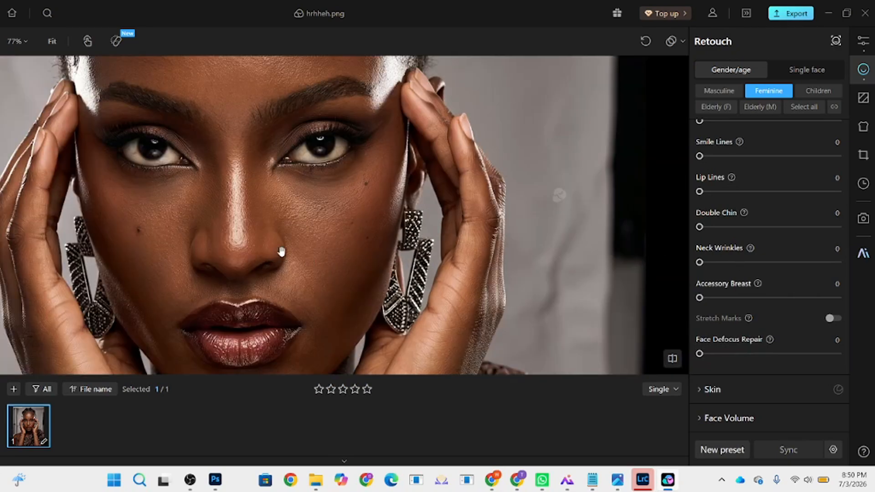
pyautogui.moveTo(282, 253); pyautogui.dragTo(320, 228)
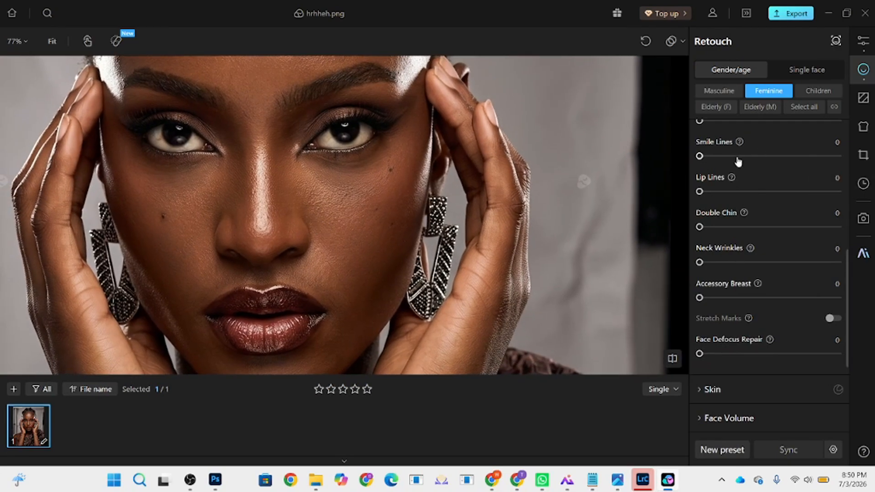
pyautogui.moveTo(738, 160); pyautogui.dragTo(840, 156)
# Try Cheek Lines removal at 100 and return it to 0
pyautogui.scroll(1, 763, 185)
pyautogui.moveTo(742, 156); pyautogui.dragTo(853, 168)
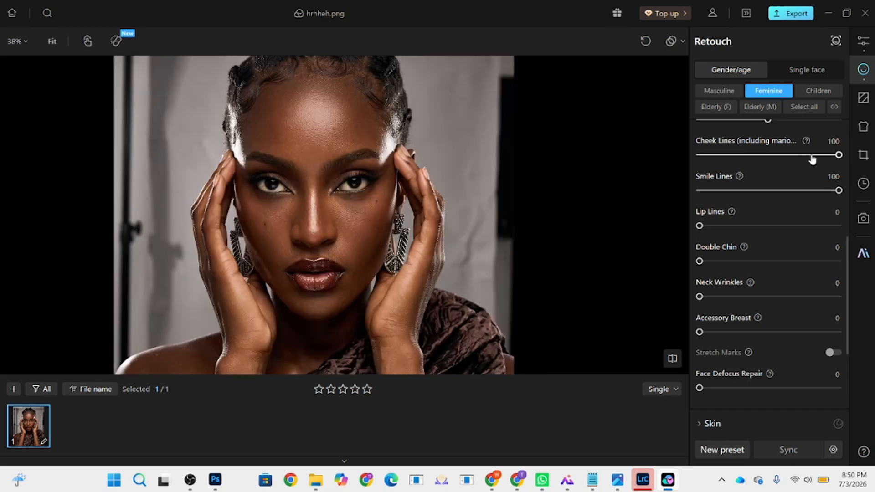
pyautogui.moveTo(757, 156); pyautogui.dragTo(697, 156)
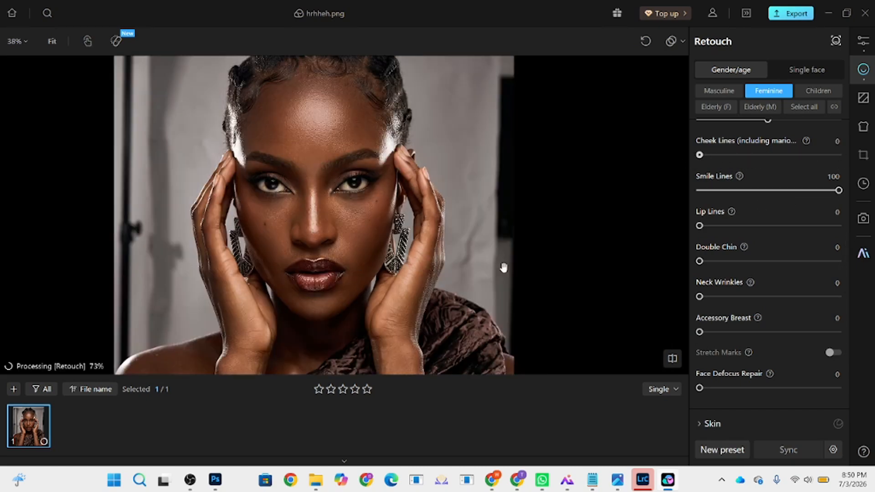
pyautogui.scroll(2, 355, 224)
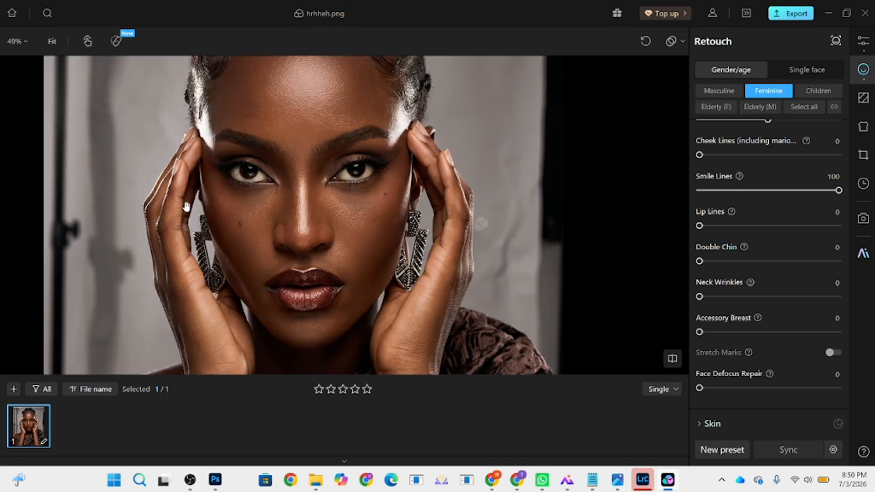
# Even out the skin by setting Neutral Gray Leveling to 74 in the Skin retouching options
pyautogui.scroll(-3, 733, 304)
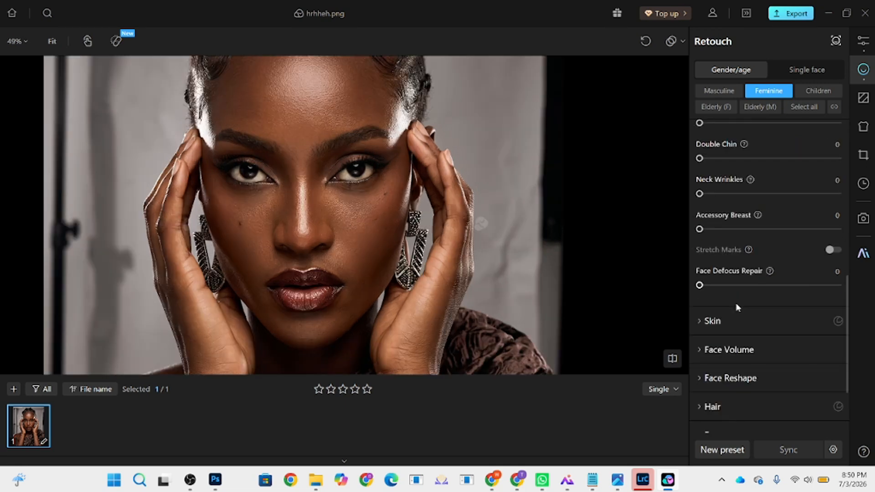
pyautogui.click(758, 324)
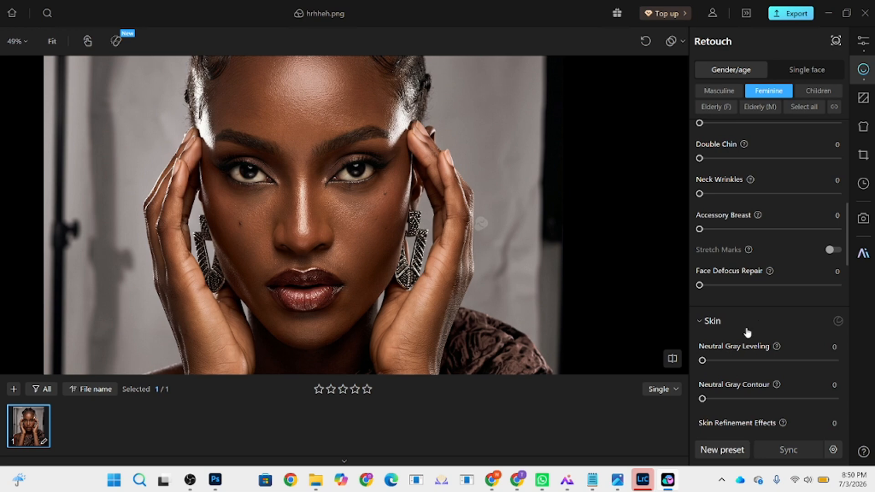
pyautogui.scroll(-3, 786, 339)
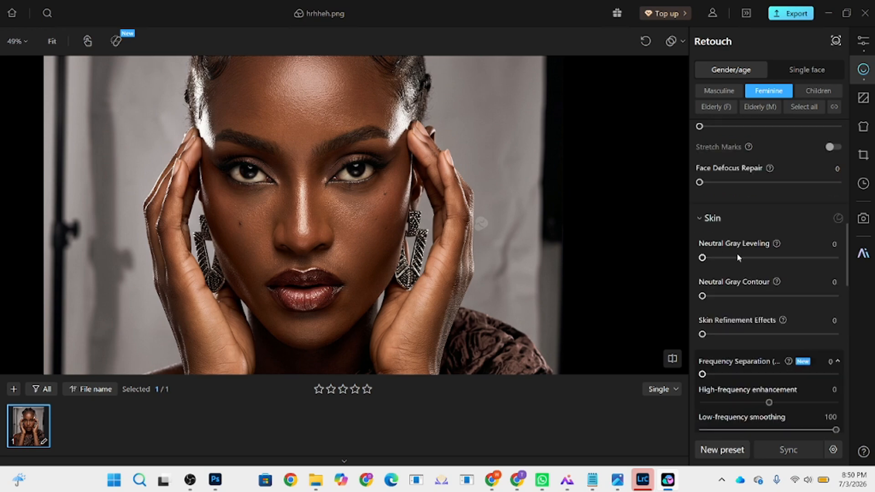
pyautogui.scroll(3, 315, 75)
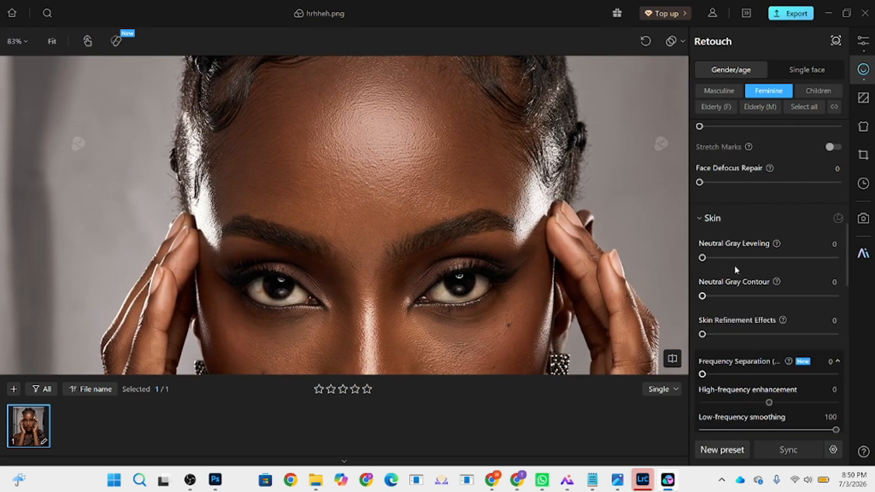
pyautogui.moveTo(771, 258); pyautogui.dragTo(801, 257)
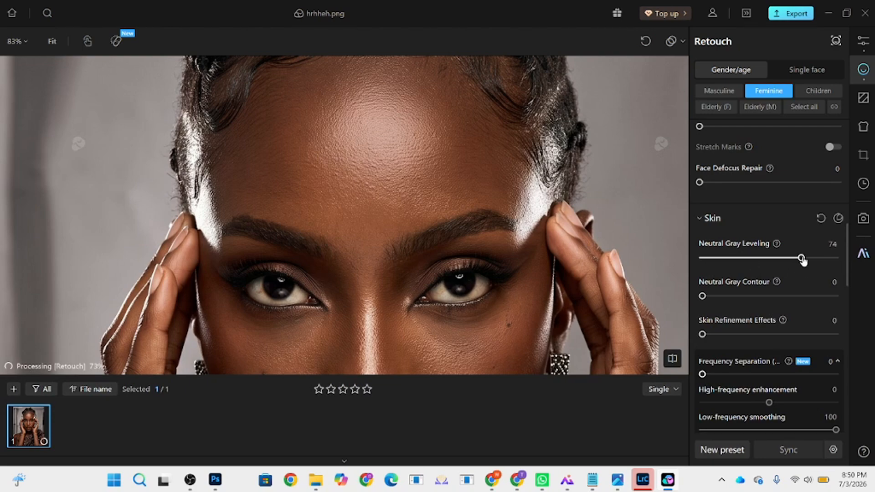
pyautogui.scroll(-2, 364, 97)
pyautogui.scroll(-2, 364, 98)
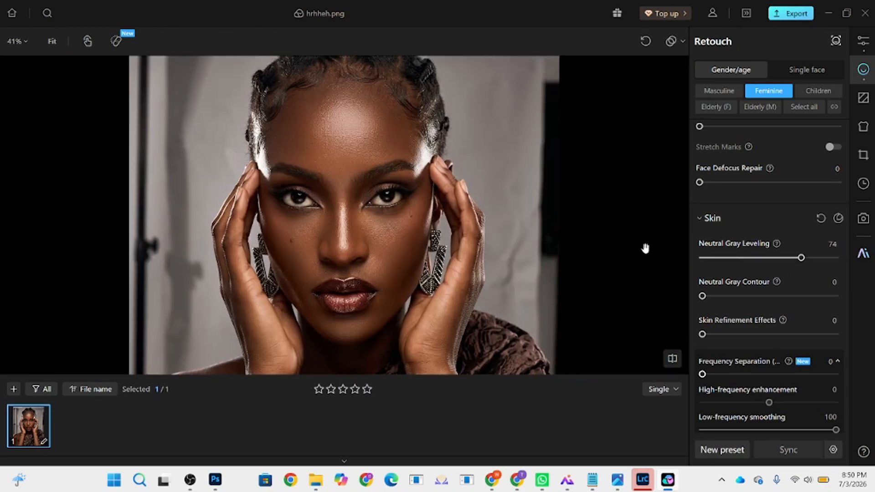
# Set Neutral Gray Contour to 55 and Skin Refinement Effects to 79
pyautogui.moveTo(758, 336); pyautogui.dragTo(785, 337)
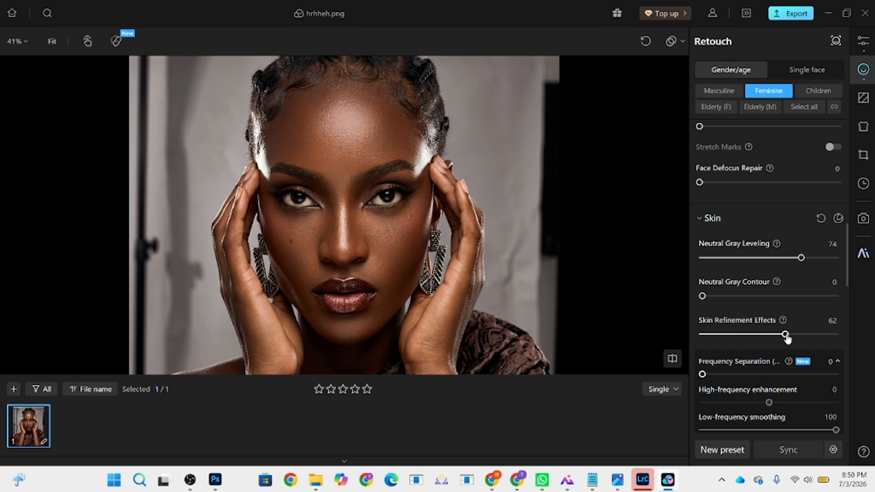
pyautogui.click(771, 296)
pyautogui.moveTo(771, 296); pyautogui.dragTo(794, 296)
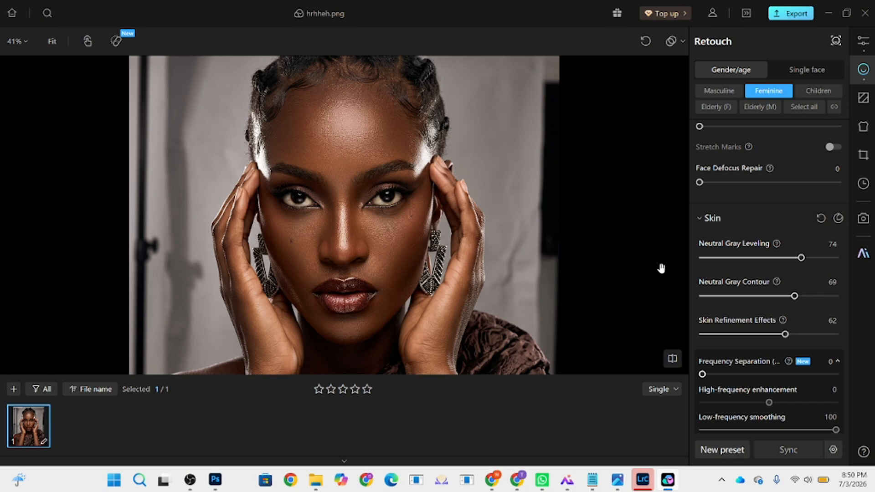
pyautogui.moveTo(783, 335); pyautogui.dragTo(808, 334)
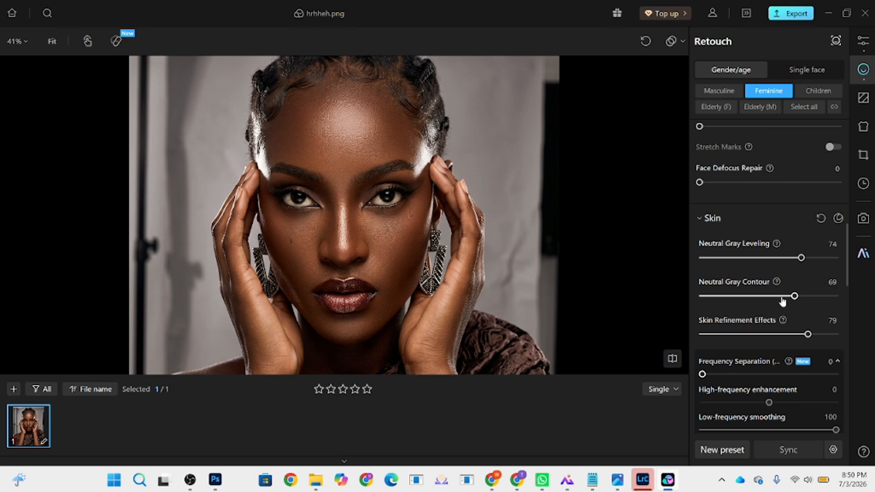
pyautogui.click(778, 296)
pyautogui.moveTo(778, 296); pyautogui.dragTo(776, 296)
# Set the face Frequency Separation to 53, with high-frequency enhancement 9 and low-frequency smoothing 70
pyautogui.moveTo(745, 372); pyautogui.dragTo(761, 374)
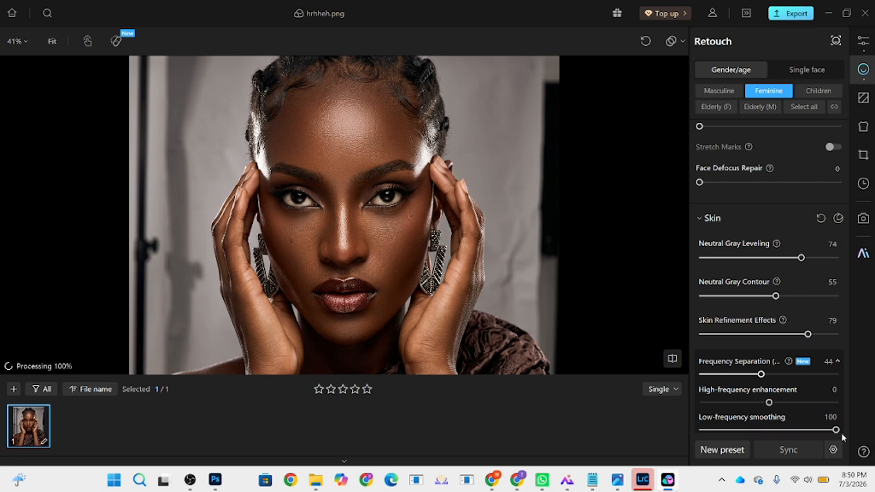
pyautogui.moveTo(835, 431); pyautogui.dragTo(795, 430)
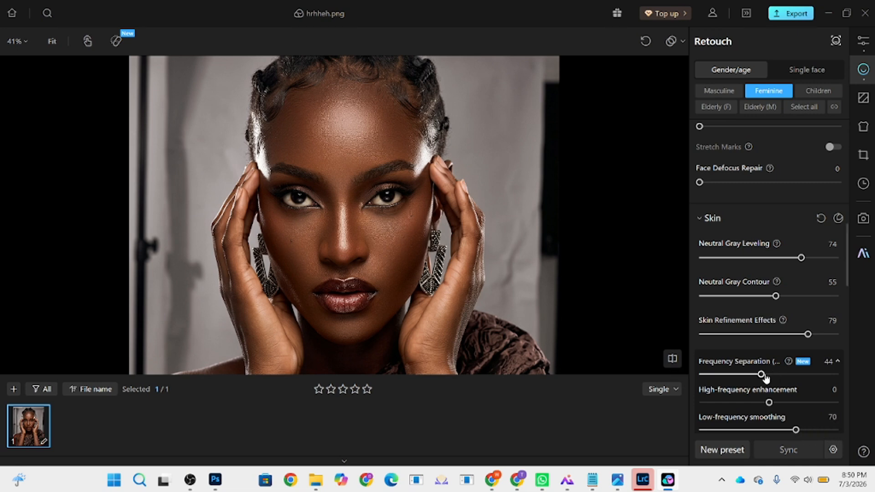
pyautogui.moveTo(761, 374); pyautogui.dragTo(773, 403)
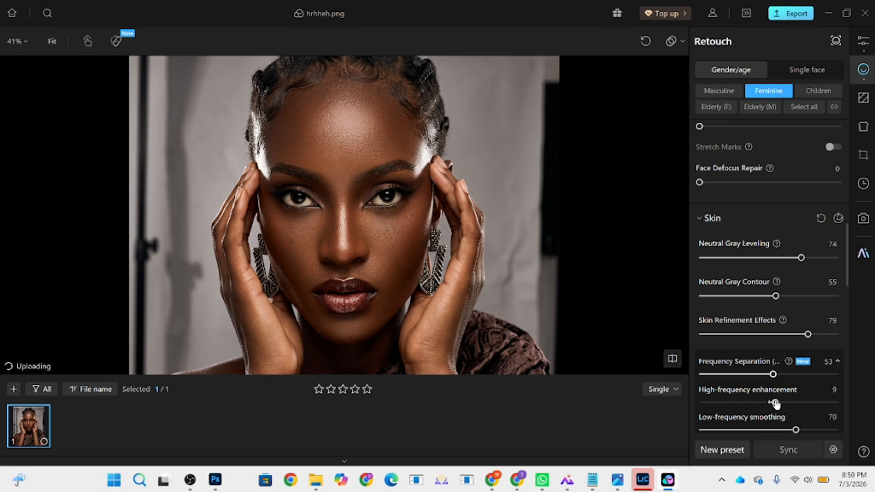
pyautogui.scroll(-3, 367, 127)
pyautogui.scroll(4, 367, 126)
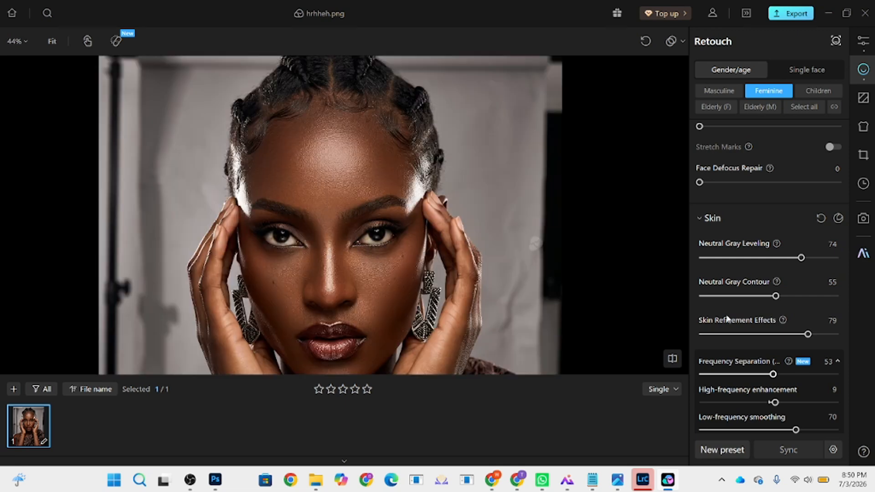
# Check the arms and shoulders in the photo and set Skin Texture (Face) to 28
pyautogui.scroll(-3, 728, 318)
pyautogui.moveTo(378, 370); pyautogui.dragTo(351, 83)
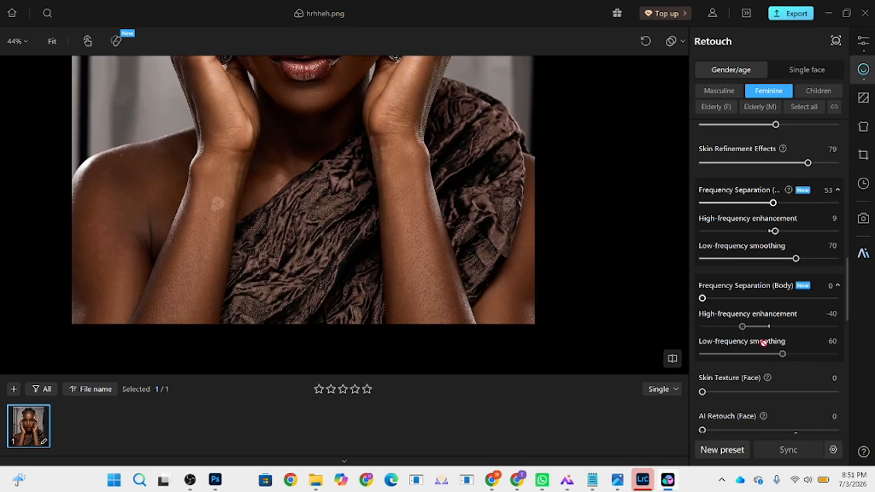
pyautogui.click(739, 391)
pyautogui.scroll(-5, 746, 387)
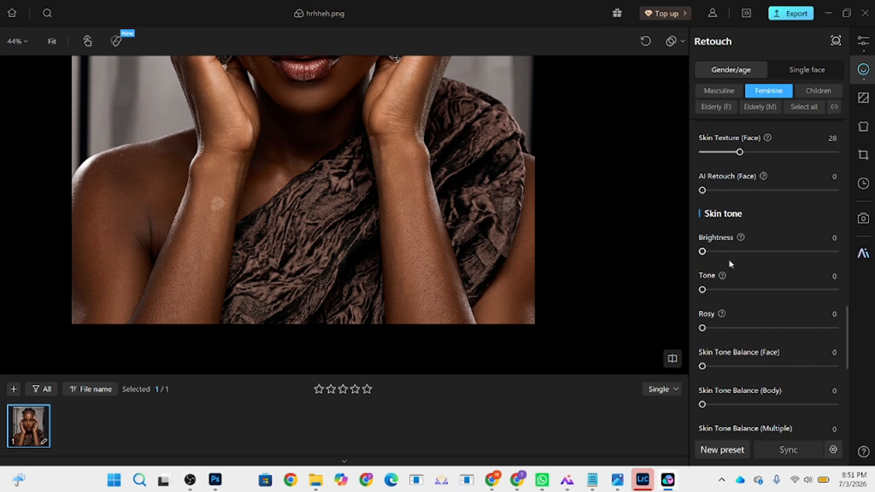
# Set the body Frequency Separation to 100, with high-frequency enhancement 33 and low-frequency smoothing 57, and check the whole portrait
pyautogui.scroll(2, 733, 274)
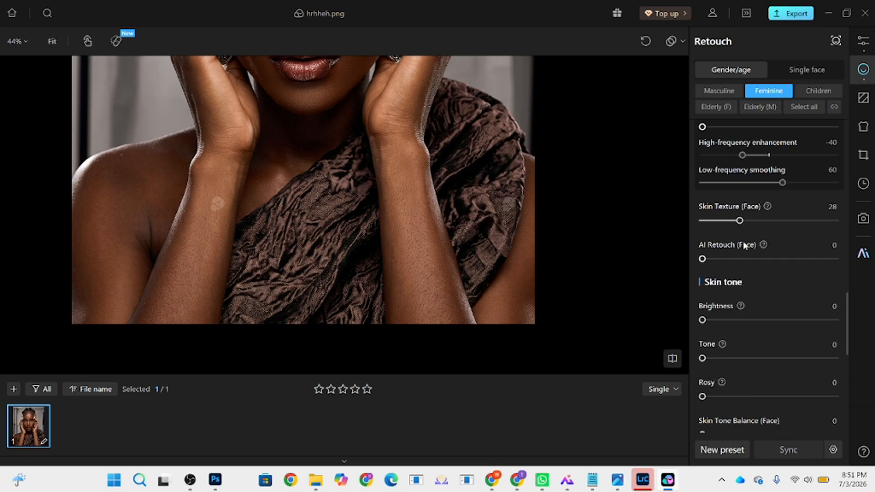
pyautogui.scroll(2, 747, 268)
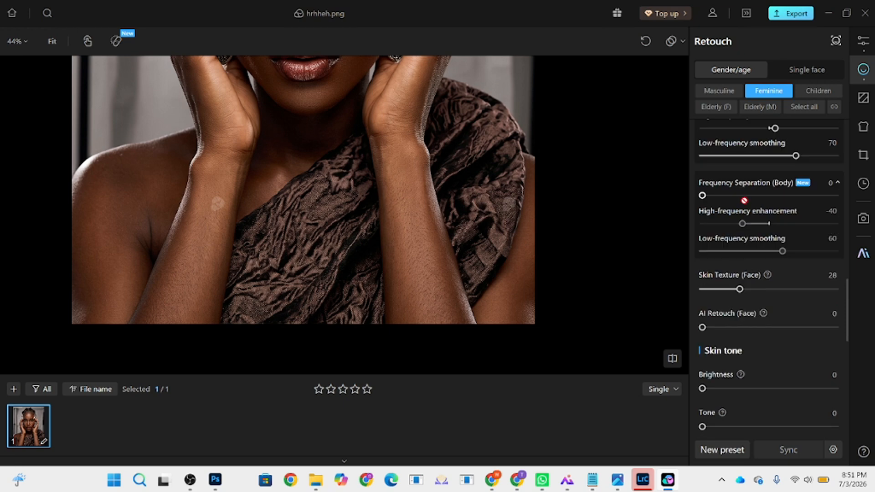
pyautogui.moveTo(724, 199); pyautogui.dragTo(837, 196)
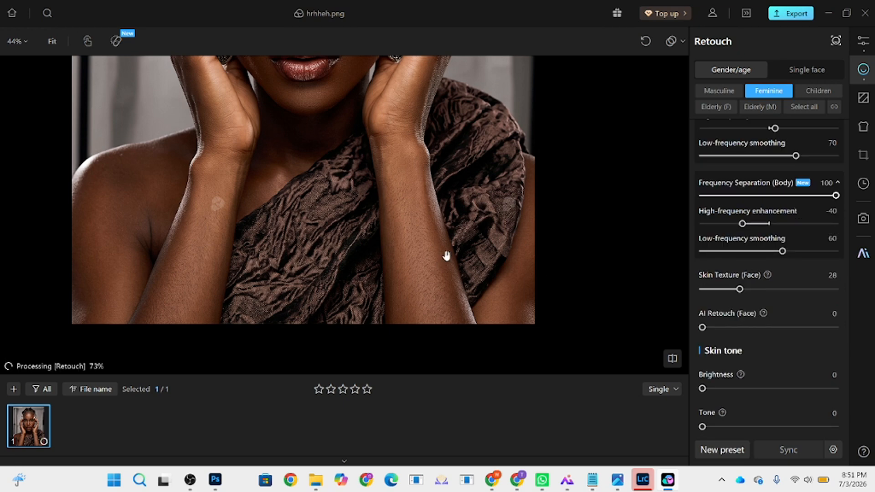
pyautogui.click(769, 224)
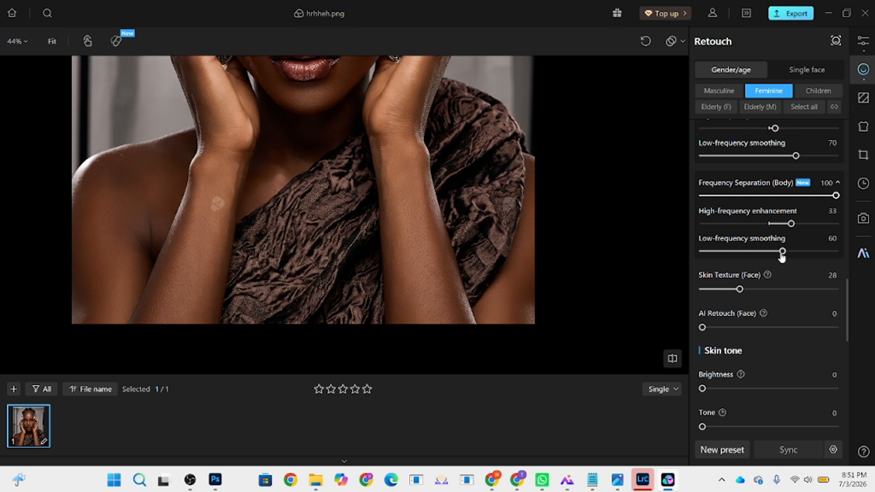
pyautogui.moveTo(782, 252); pyautogui.dragTo(777, 252)
pyautogui.scroll(5, 357, 225)
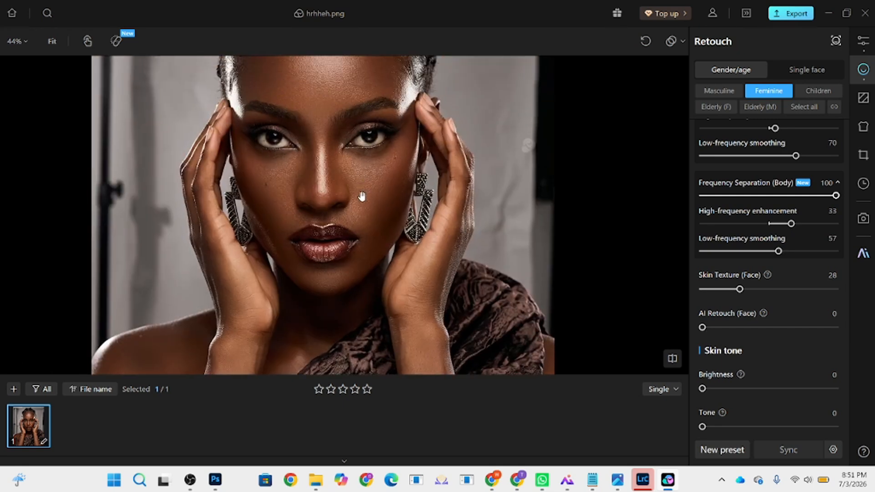
pyautogui.scroll(-2, 361, 196)
pyautogui.scroll(2, 369, 227)
pyautogui.scroll(-1, 369, 254)
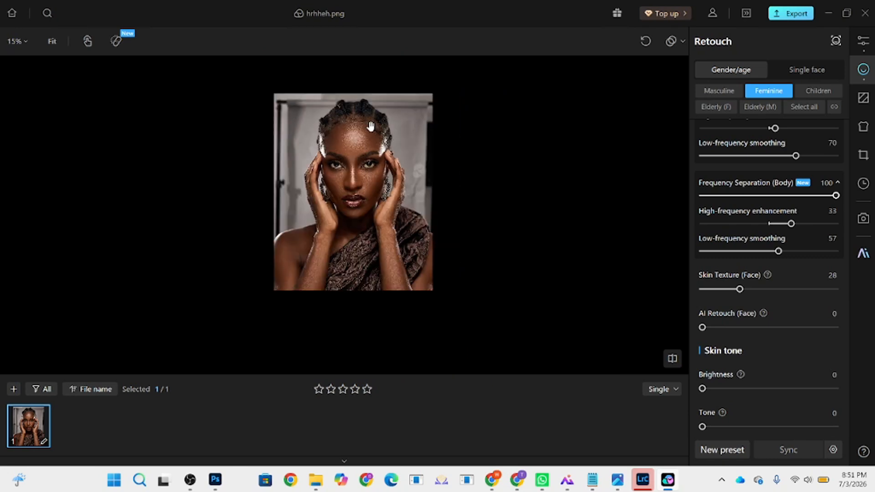
# Set Skin Tone Balance (Multiple) to 31 and Skin Tone Balance (Body) to 24
pyautogui.scroll(-6, 806, 335)
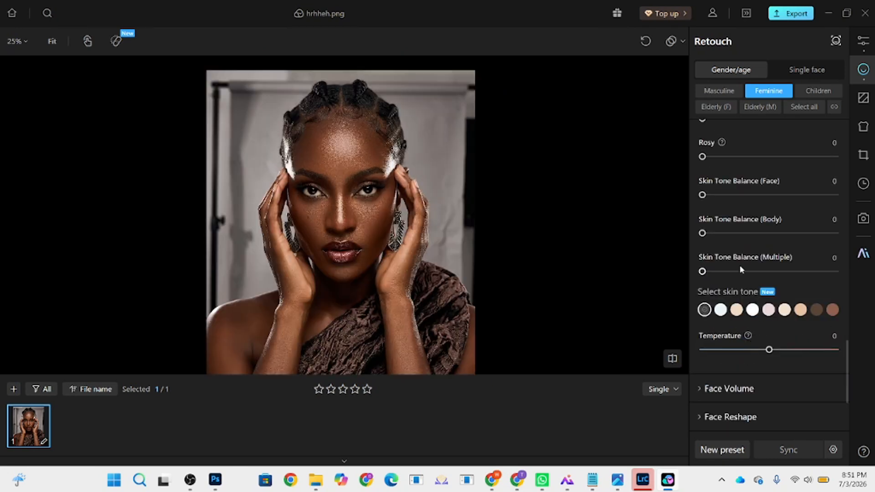
pyautogui.moveTo(702, 271); pyautogui.dragTo(718, 272)
pyautogui.moveTo(702, 233); pyautogui.dragTo(733, 233)
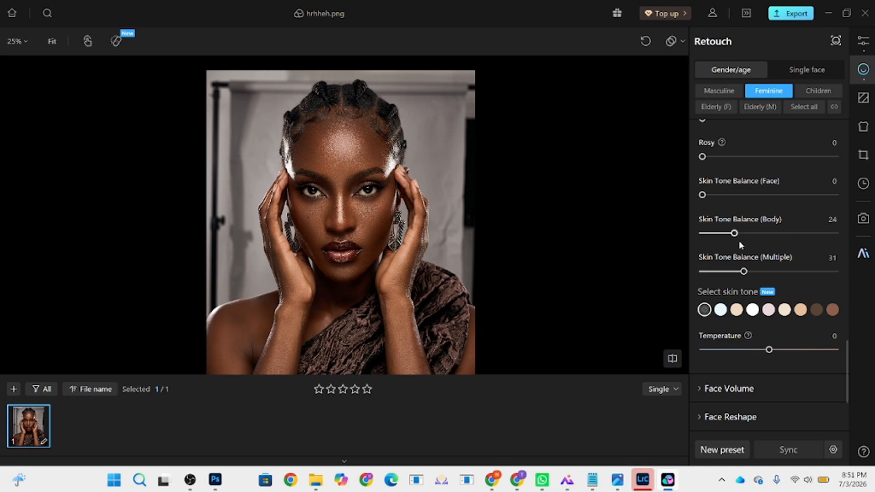
# Compare the cream, peach and dark brown skin tone swatches and apply the peach one at intensity 19
pyautogui.click(799, 310)
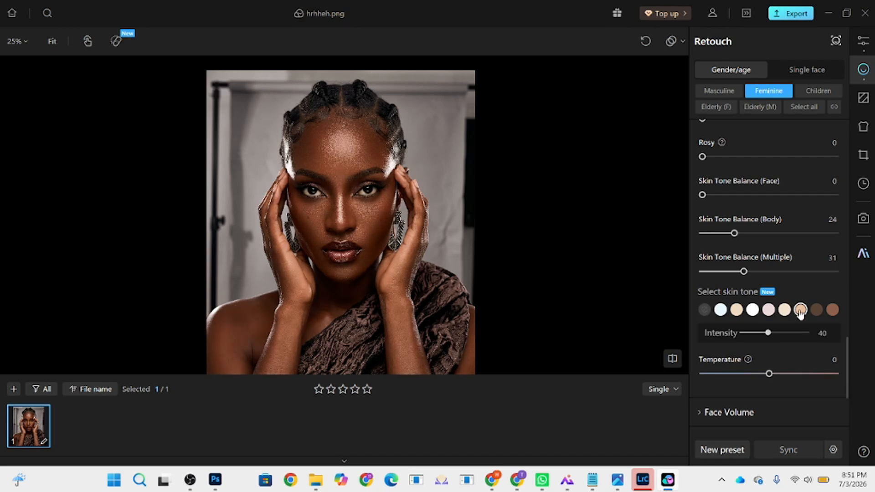
pyautogui.click(783, 310)
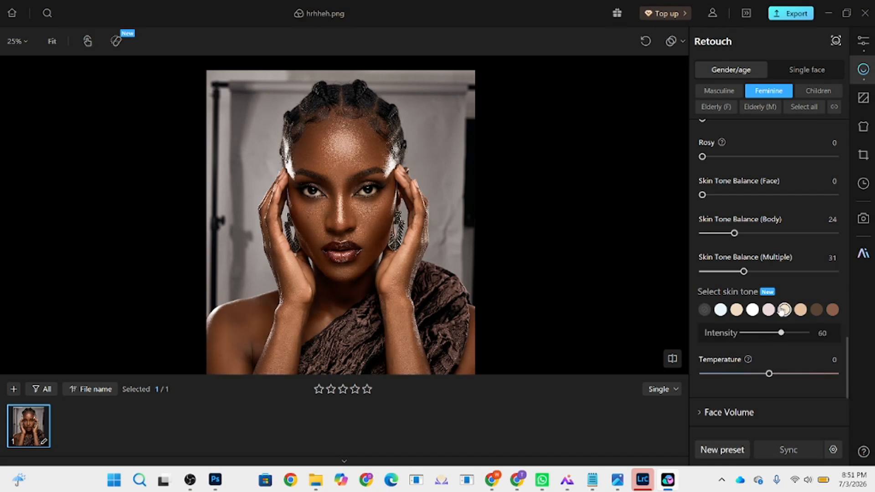
pyautogui.click(816, 310)
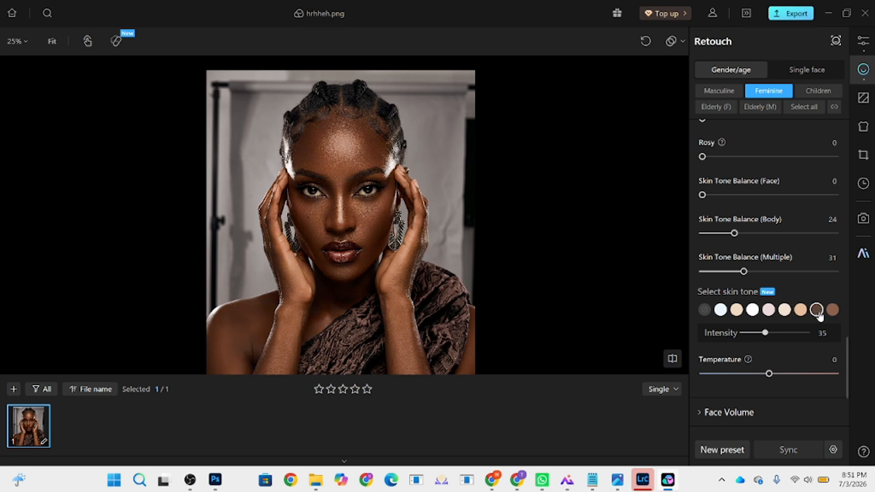
pyautogui.click(798, 313)
pyautogui.moveTo(768, 333); pyautogui.dragTo(753, 335)
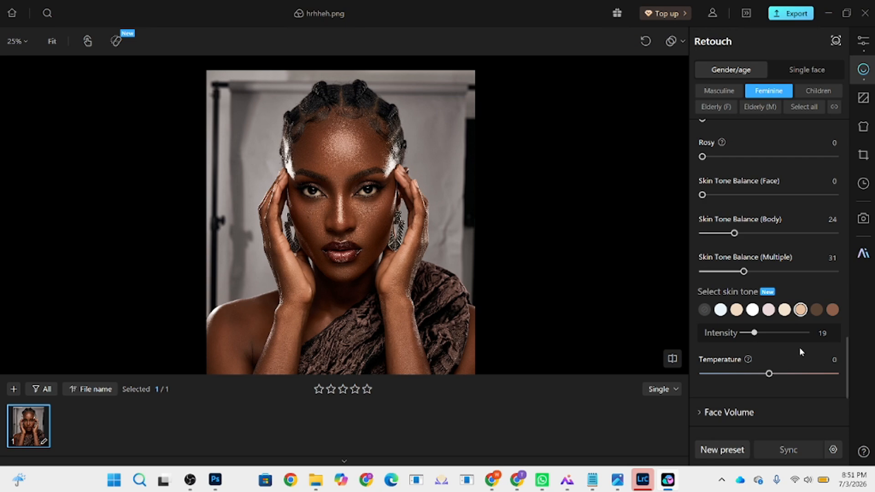
# Try the dark brown skin tone swatch at intensity 35 and inspect the face
pyautogui.click(816, 310)
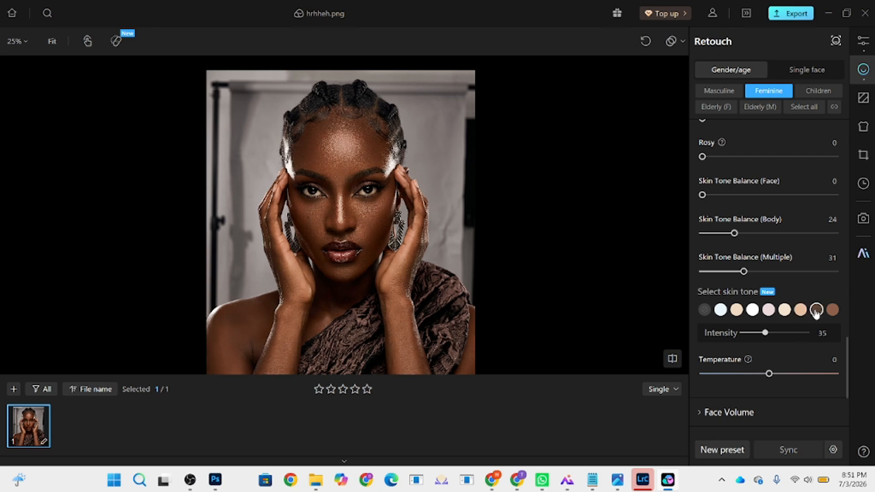
pyautogui.scroll(5, 297, 123)
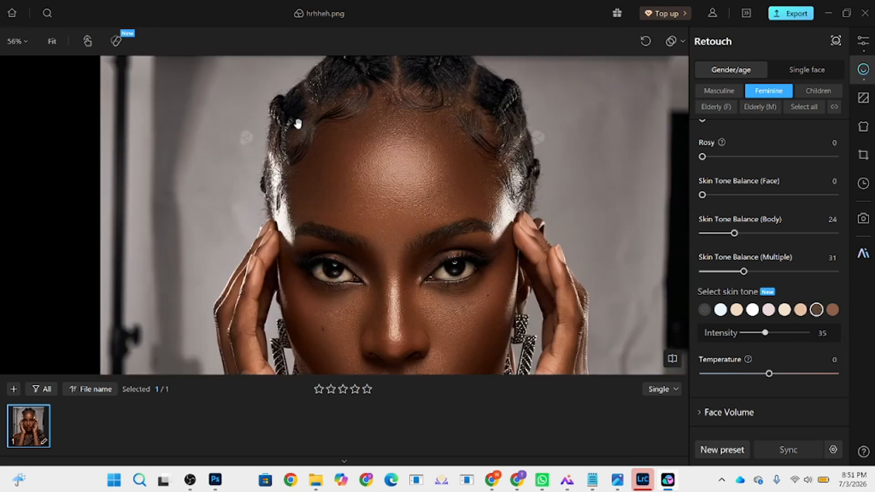
pyautogui.scroll(-2, 347, 122)
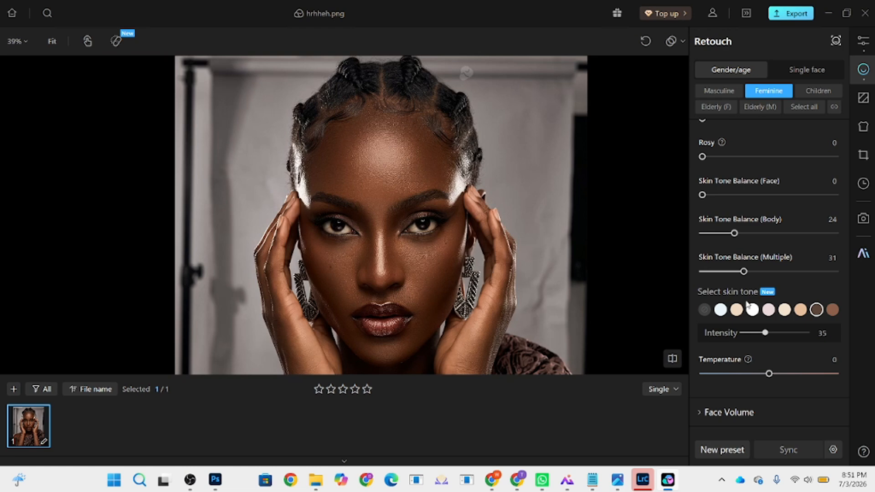
# Return to the peach skin tone swatch at intensity 19 and set the skin tone Temperature to -53
pyautogui.click(797, 314)
pyautogui.moveTo(757, 338); pyautogui.dragTo(755, 335)
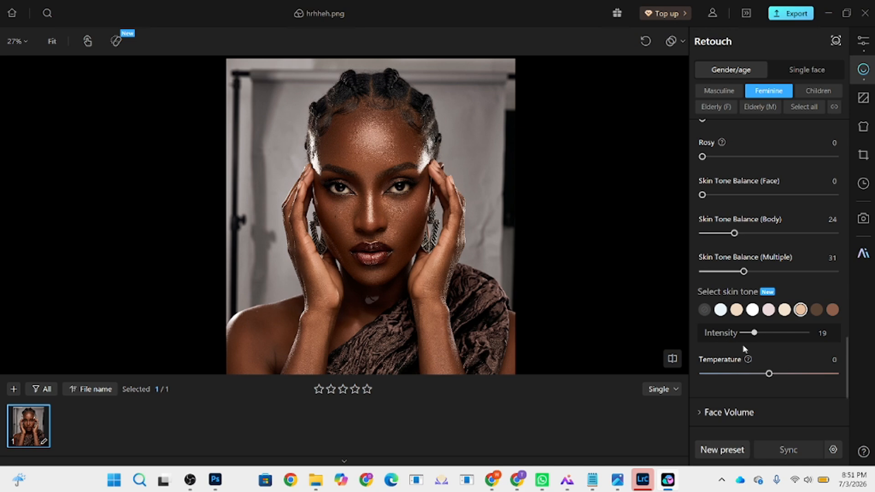
pyautogui.moveTo(769, 372); pyautogui.dragTo(734, 378)
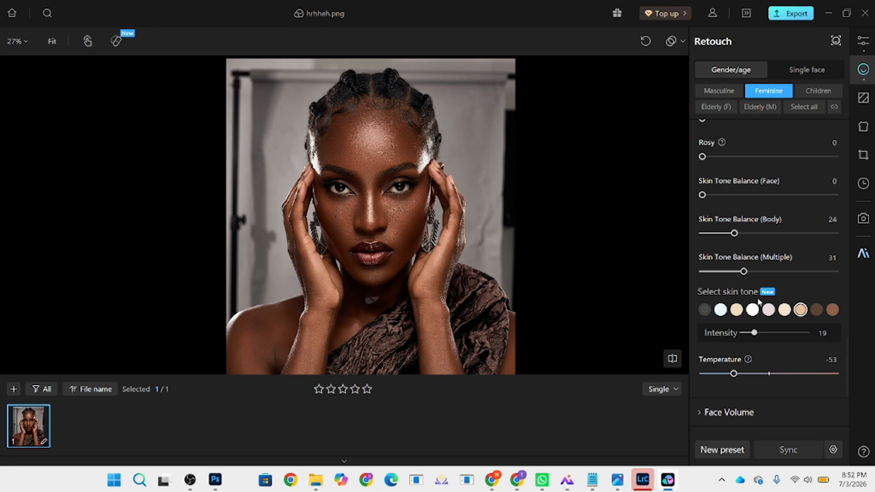
# Set the makeup options Enhance Eye Makeup and Enhance Eyebrows to 100
pyautogui.scroll(-2, 801, 357)
pyautogui.scroll(-2, 795, 362)
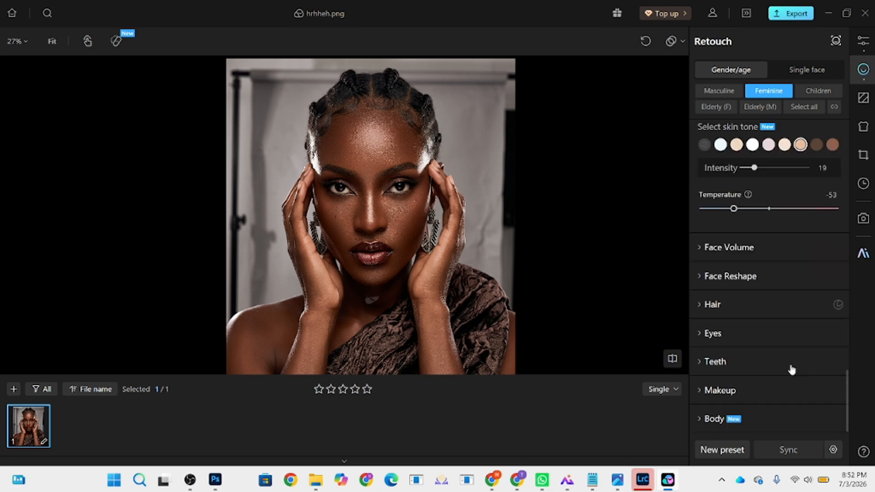
pyautogui.click(758, 391)
pyautogui.moveTo(736, 329); pyautogui.dragTo(839, 328)
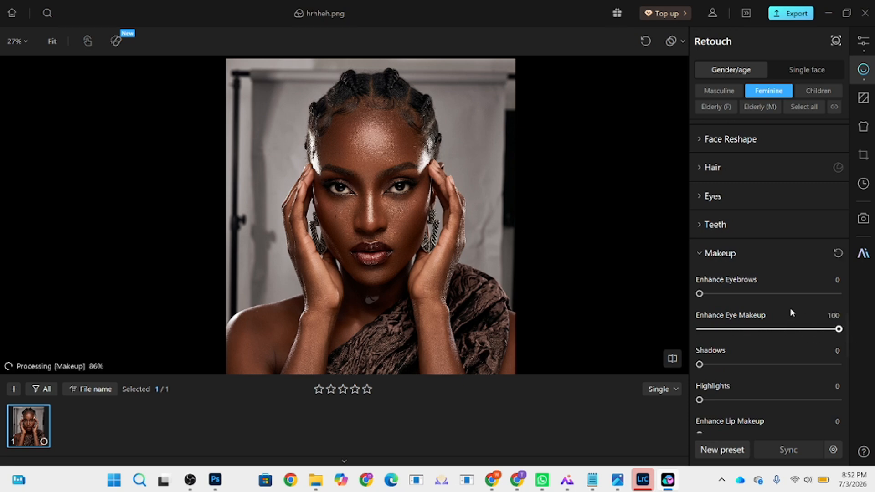
pyautogui.moveTo(790, 295); pyautogui.dragTo(836, 334)
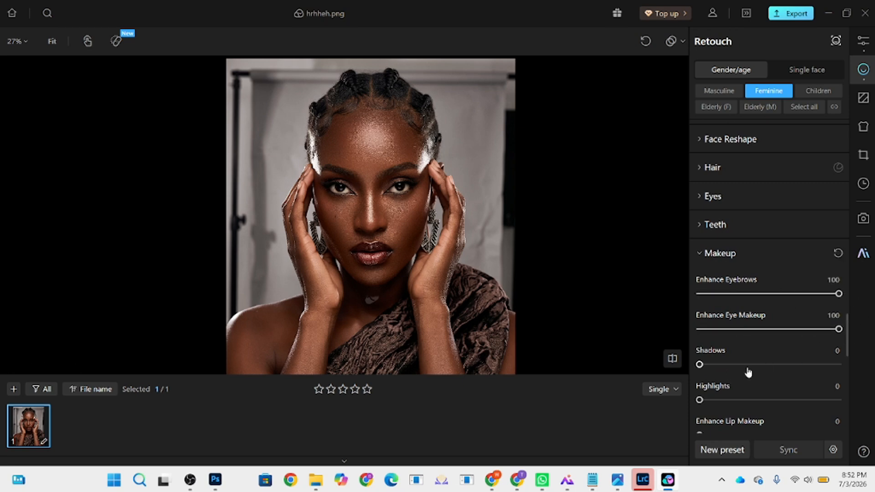
# Set the makeup Shadows to 56 and Highlights to 68, and inspect the face
pyautogui.click(777, 364)
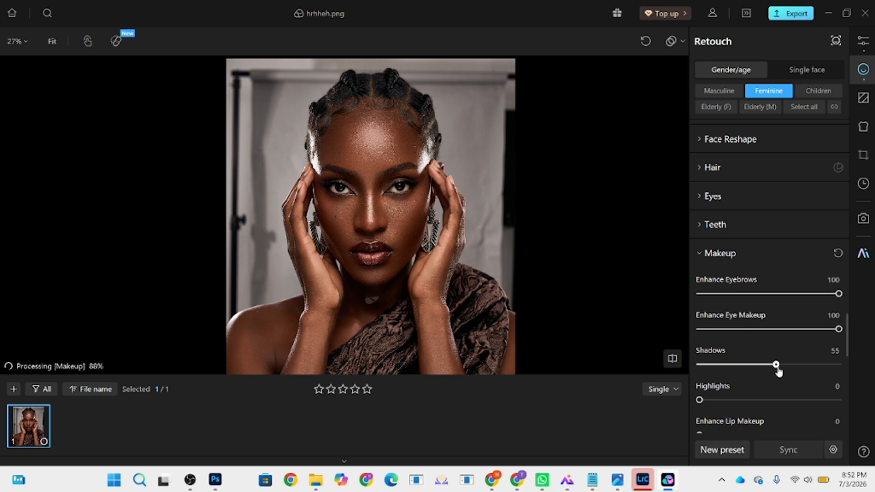
pyautogui.click(794, 400)
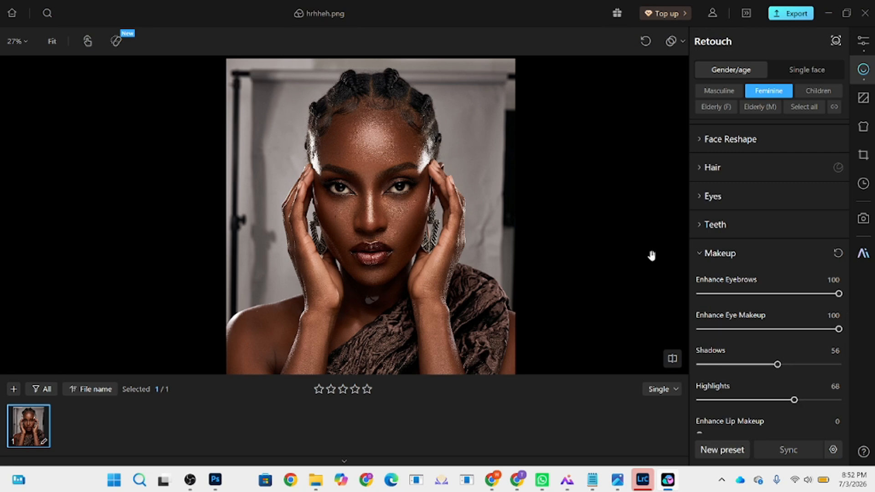
pyautogui.scroll(2, 379, 77)
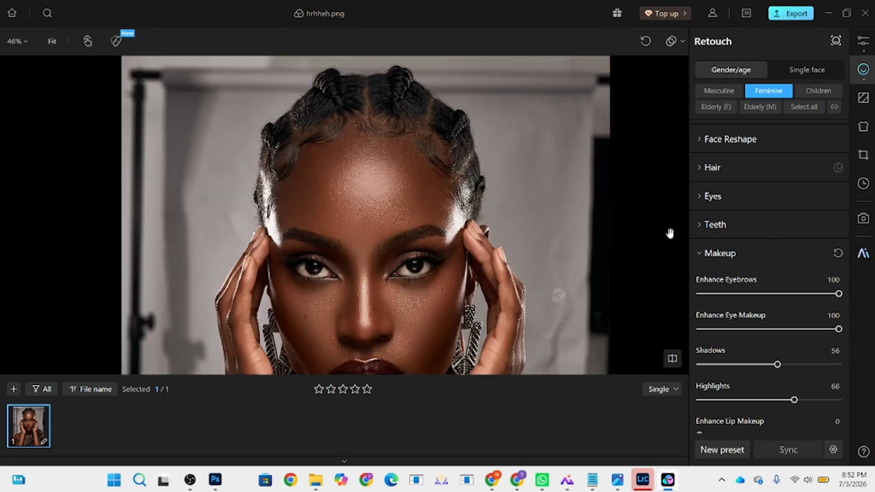
# Darken the hair with hair color 06 at intensity 33
pyautogui.click(712, 167)
pyautogui.scroll(-1, 794, 374)
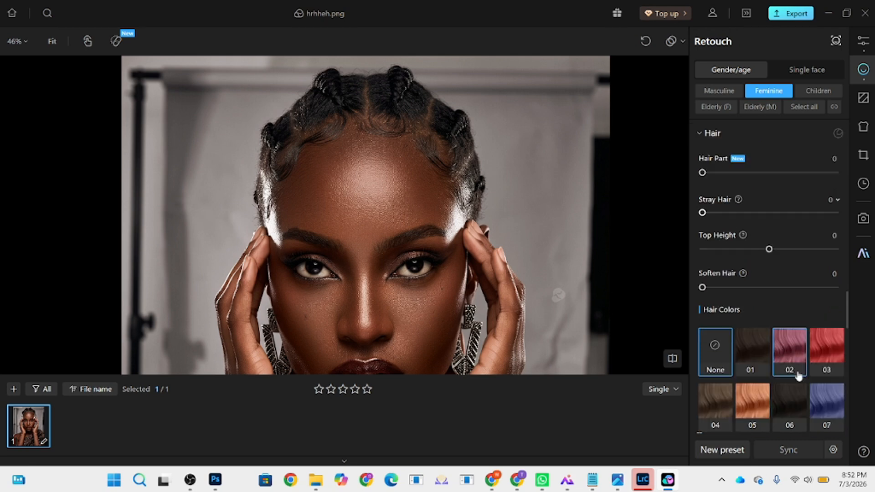
pyautogui.click(787, 405)
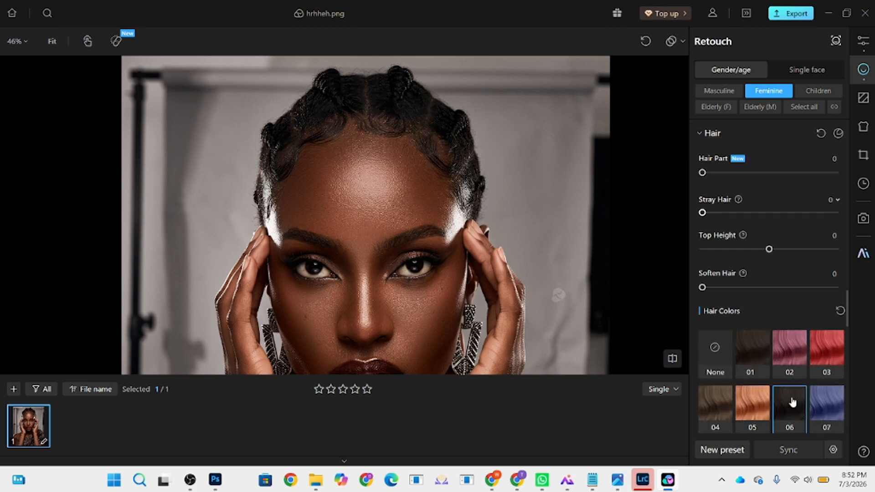
pyautogui.scroll(-3, 792, 402)
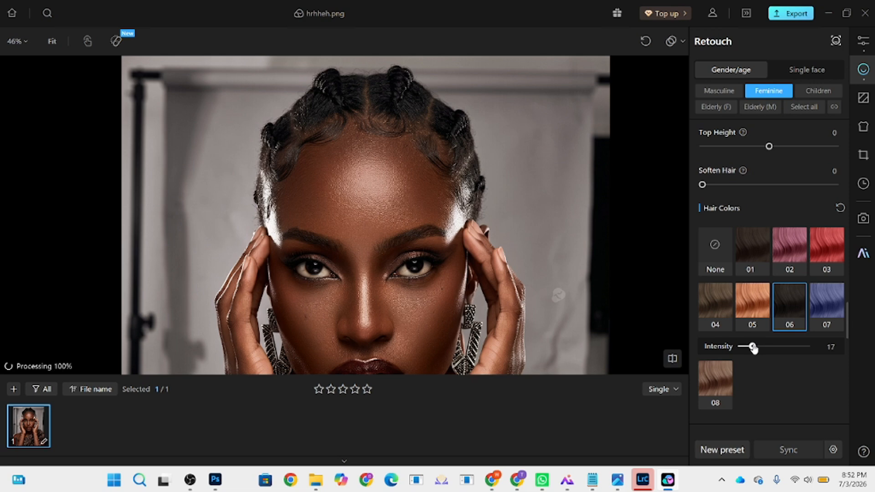
pyautogui.moveTo(752, 348); pyautogui.dragTo(762, 347)
pyautogui.scroll(10, 785, 201)
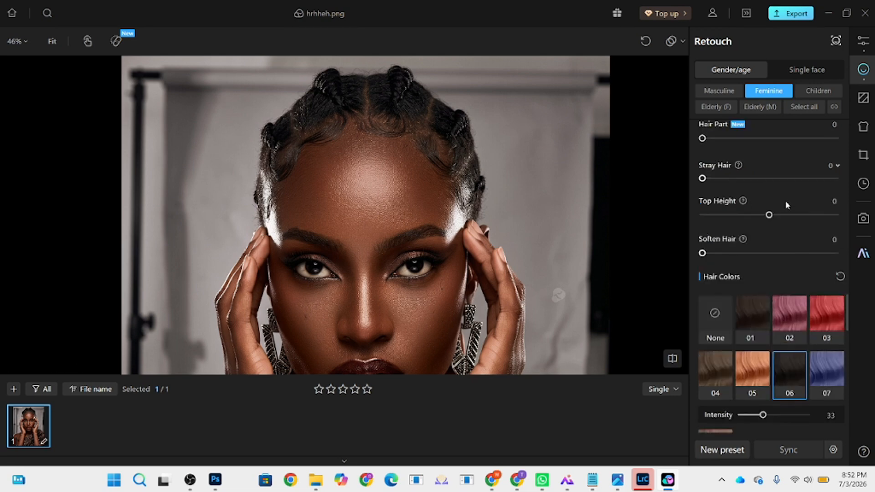
# Set the Redness correction for the eyes to 100
pyautogui.scroll(-5, 773, 243)
pyautogui.scroll(-8, 773, 243)
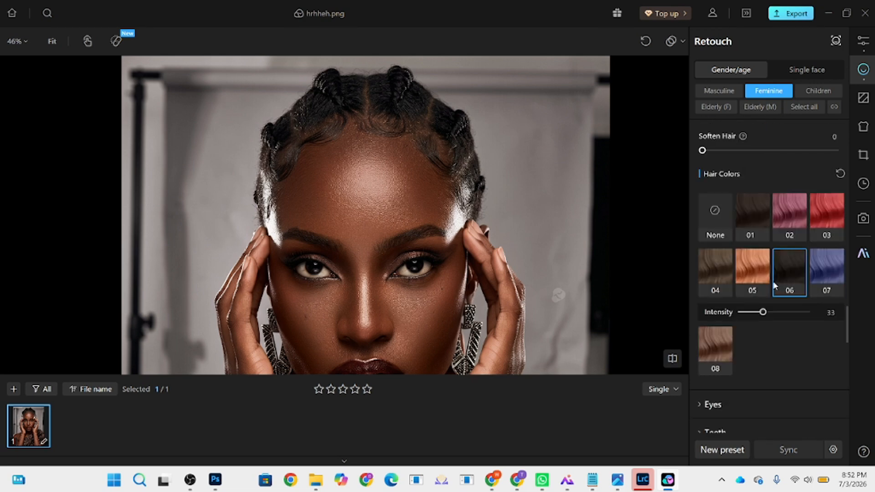
pyautogui.click(726, 268)
pyautogui.scroll(-2, 747, 291)
pyautogui.moveTo(739, 289); pyautogui.dragTo(857, 289)
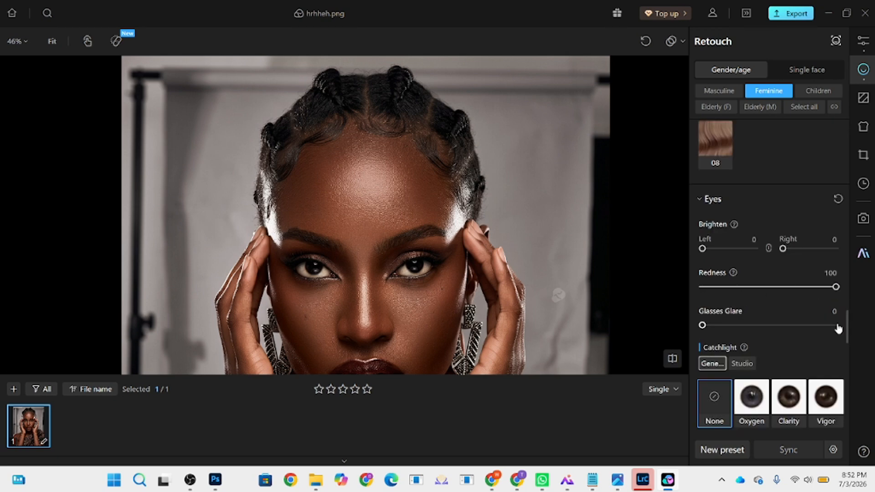
pyautogui.scroll(-3, 376, 208)
# Create a local color adjustment mask covering the eye sclera of all persons
pyautogui.click(858, 43)
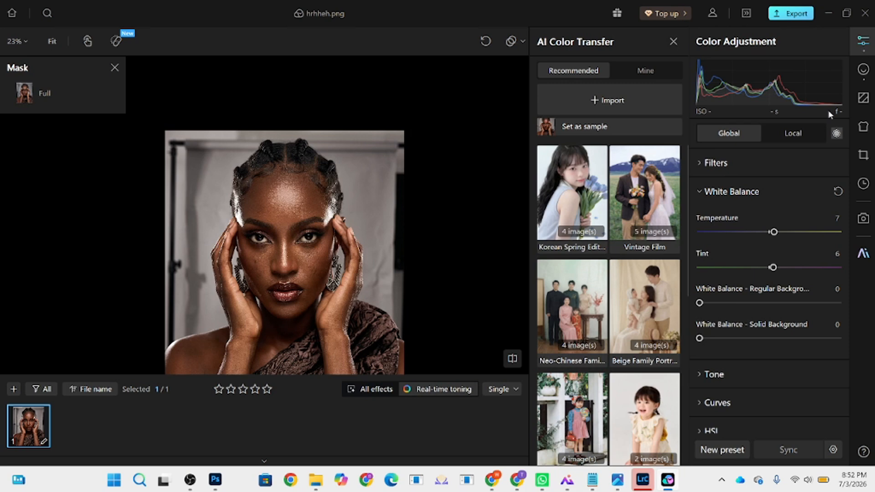
pyautogui.click(794, 137)
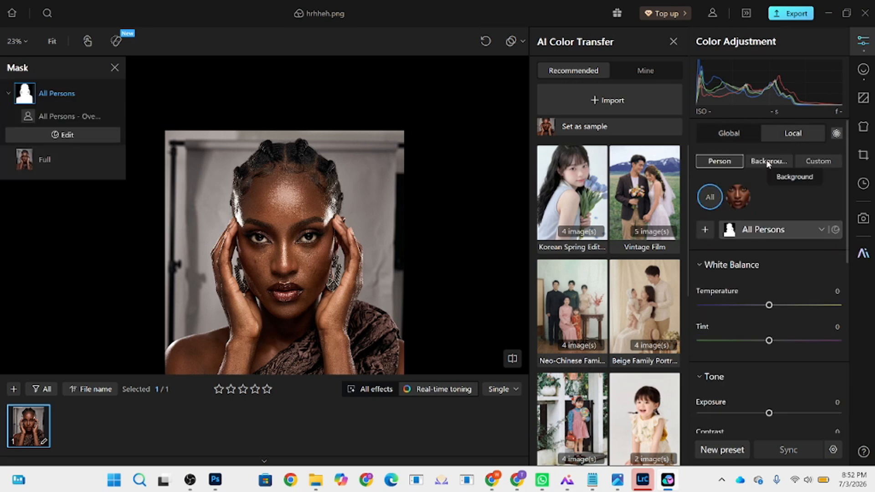
pyautogui.click(707, 229)
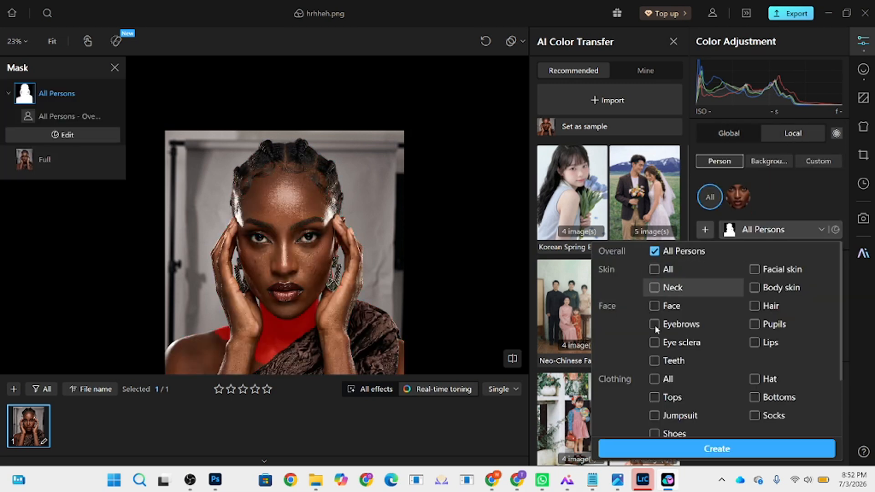
pyautogui.click(685, 346)
pyautogui.click(743, 447)
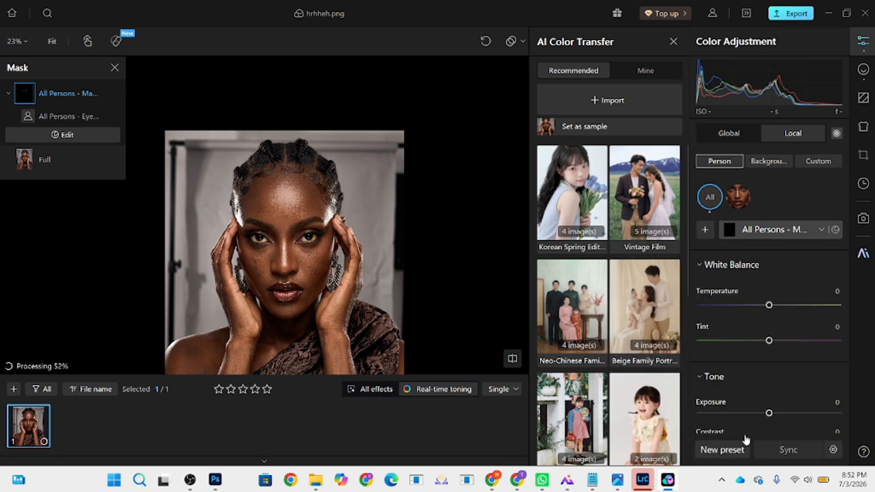
# Lower Saturation and Vibrance on the eye sclera mask and return to the Retouch options
pyautogui.scroll(-5, 775, 353)
pyautogui.scroll(-3, 777, 360)
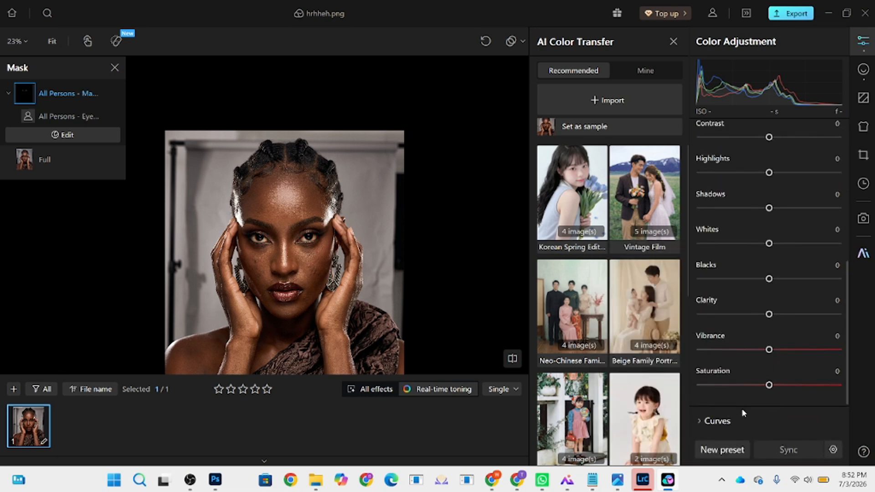
pyautogui.moveTo(768, 385); pyautogui.dragTo(739, 386)
pyautogui.moveTo(769, 349); pyautogui.dragTo(741, 350)
pyautogui.click(863, 68)
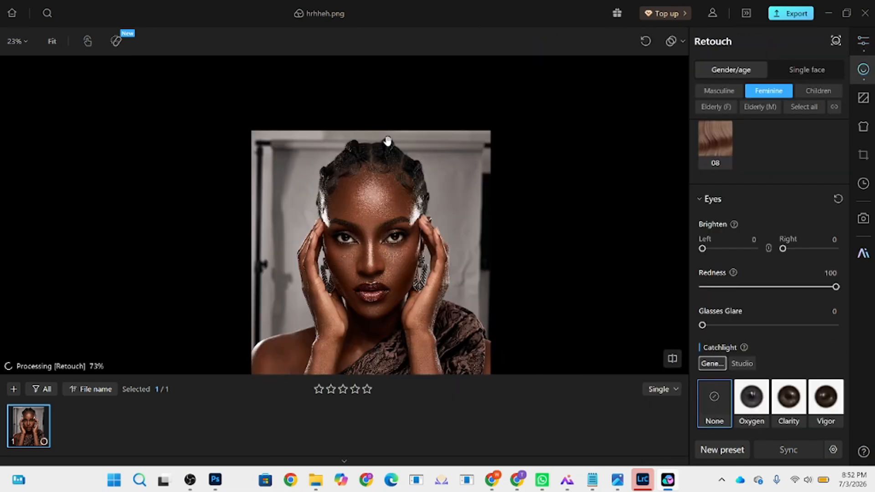
# Turn on Remove Imperfections and Clean Background in the background retouch options for the portrait's studio backdrop
pyautogui.scroll(3, 379, 147)
pyautogui.scroll(-4, 314, 106)
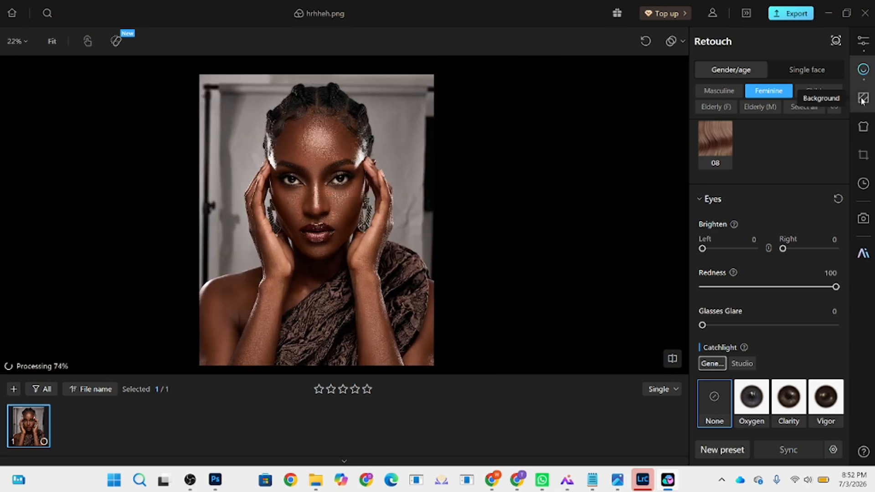
pyautogui.click(865, 105)
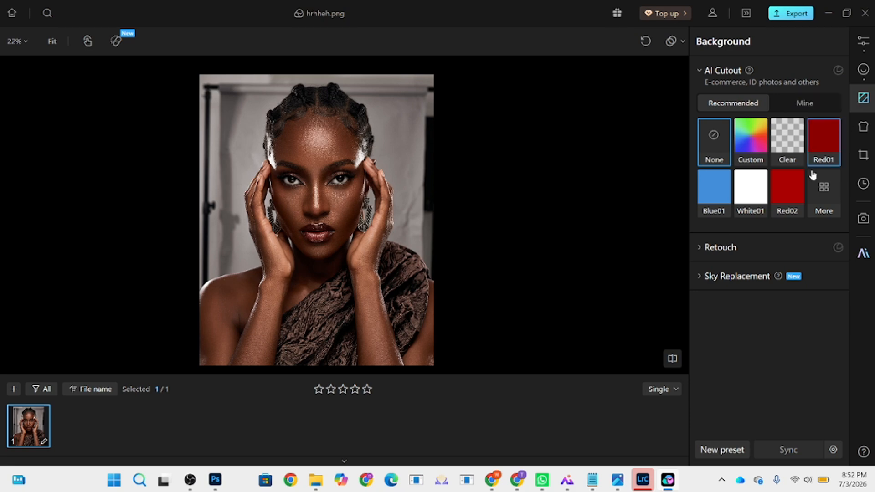
pyautogui.click(736, 259)
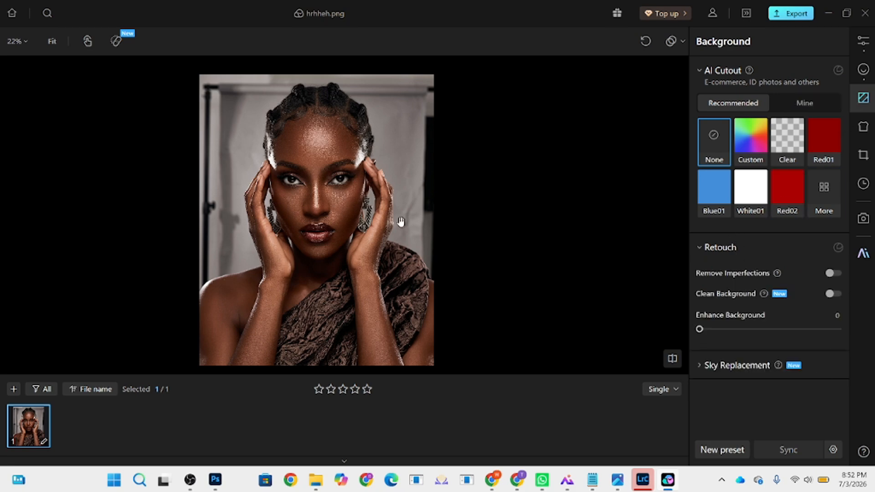
pyautogui.click(832, 273)
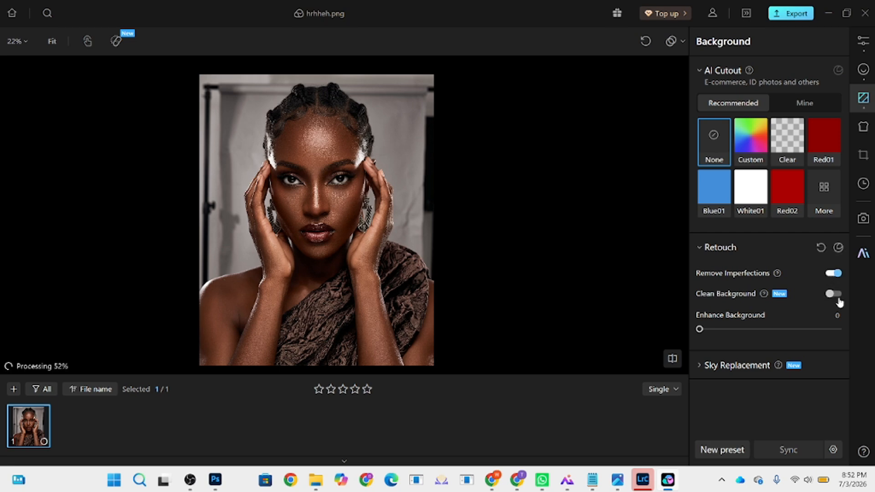
pyautogui.click(833, 294)
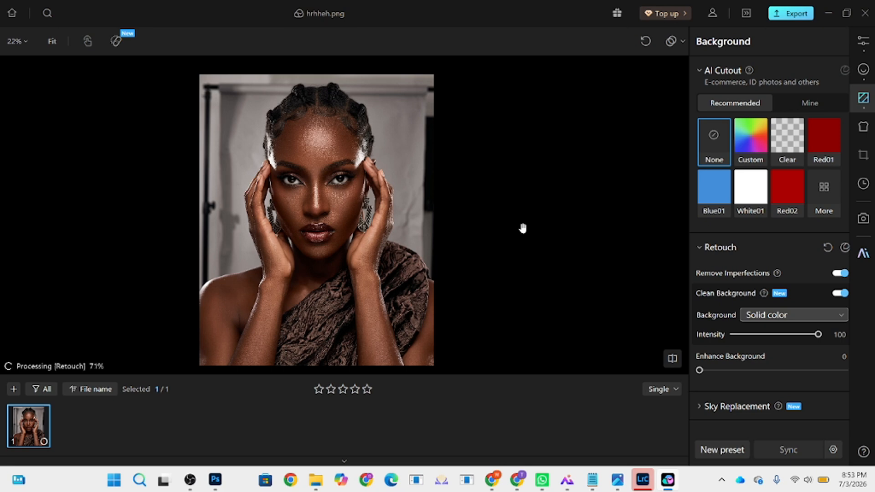
# Replace the backdrop with the Grey01 AI Cutout background after trying Grey02 and Blue06 as alternatives
pyautogui.click(825, 196)
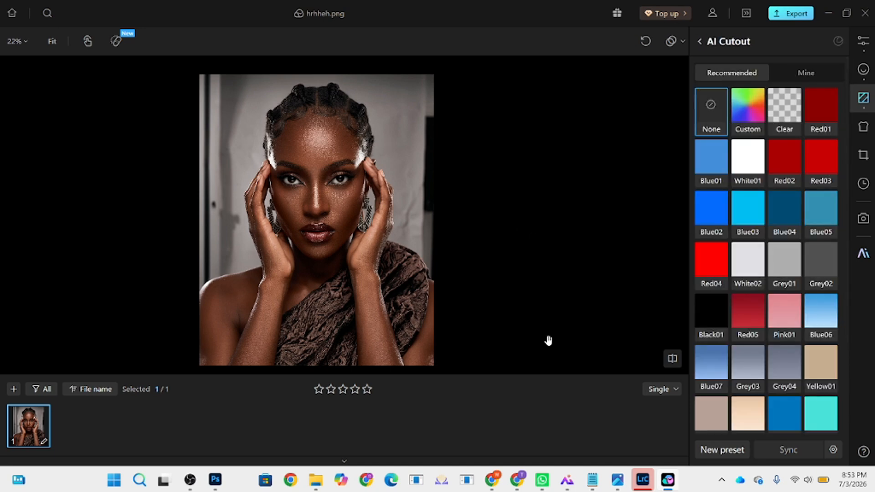
pyautogui.click(782, 261)
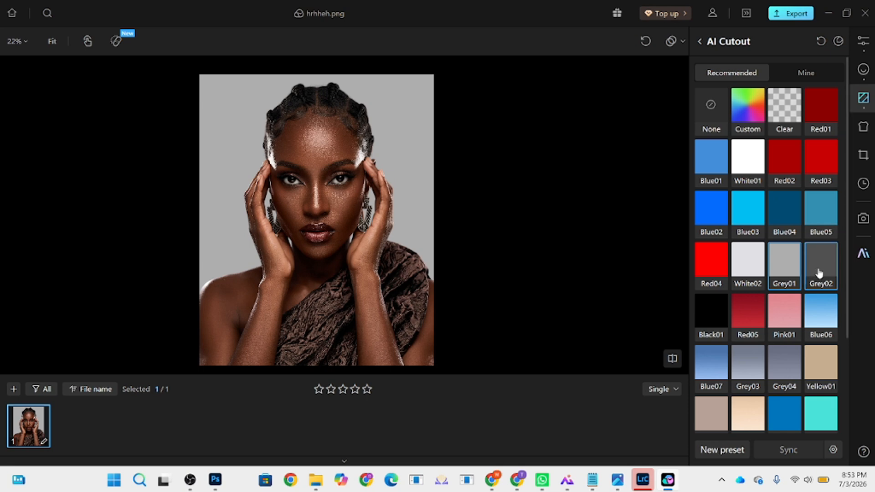
pyautogui.click(819, 272)
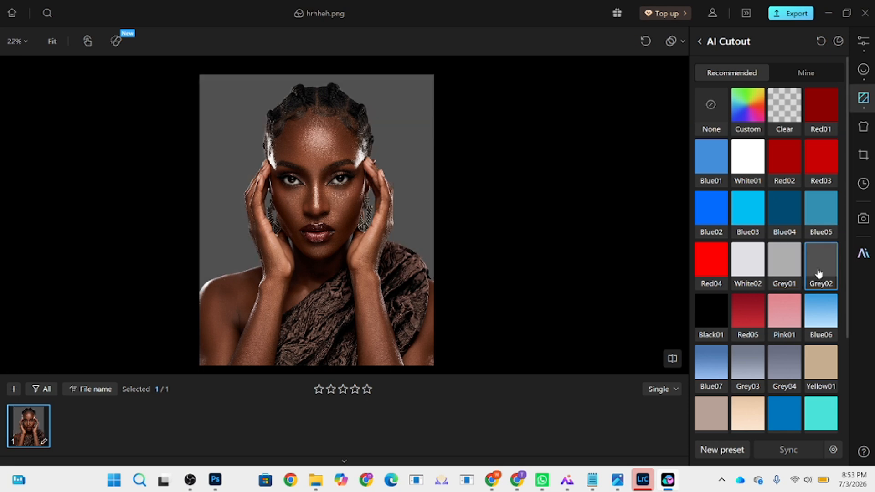
pyautogui.click(820, 316)
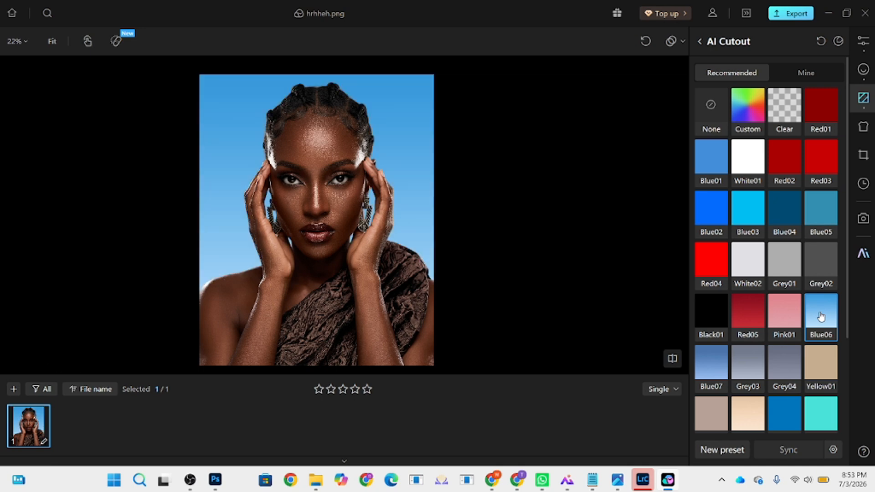
pyautogui.click(777, 153)
pyautogui.click(820, 270)
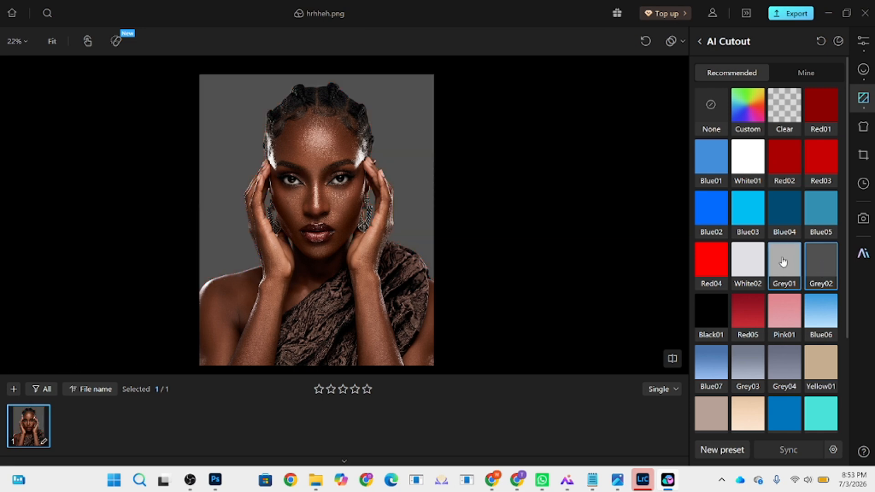
pyautogui.click(789, 271)
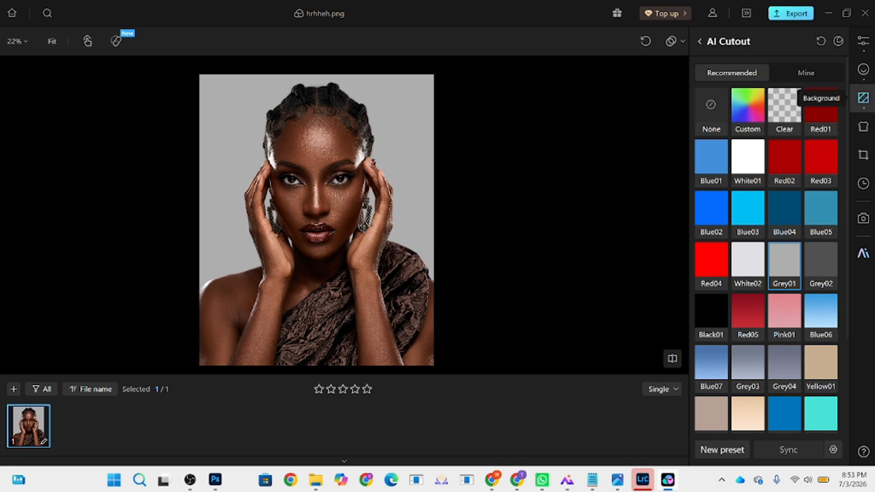
# Set the portrait's skin tone Brightness to 23 and Tone to 24 in the Retouch options
pyautogui.click(864, 73)
pyautogui.scroll(10, 770, 304)
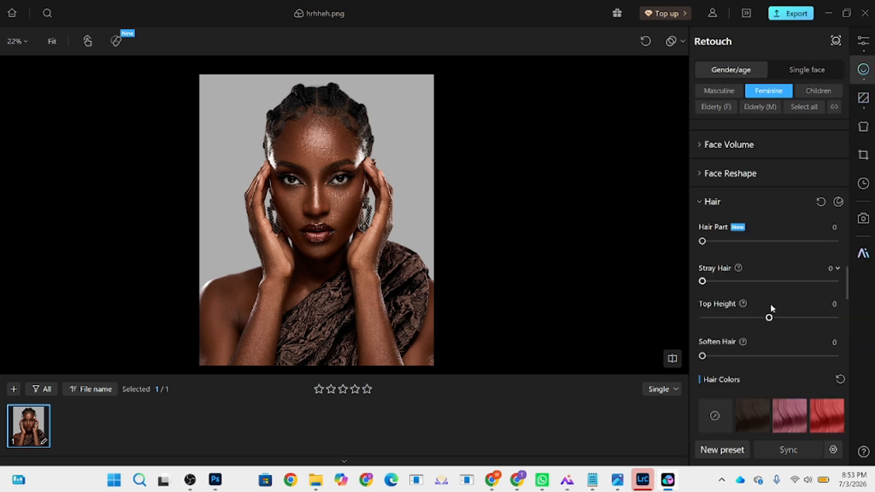
pyautogui.scroll(-3, 768, 308)
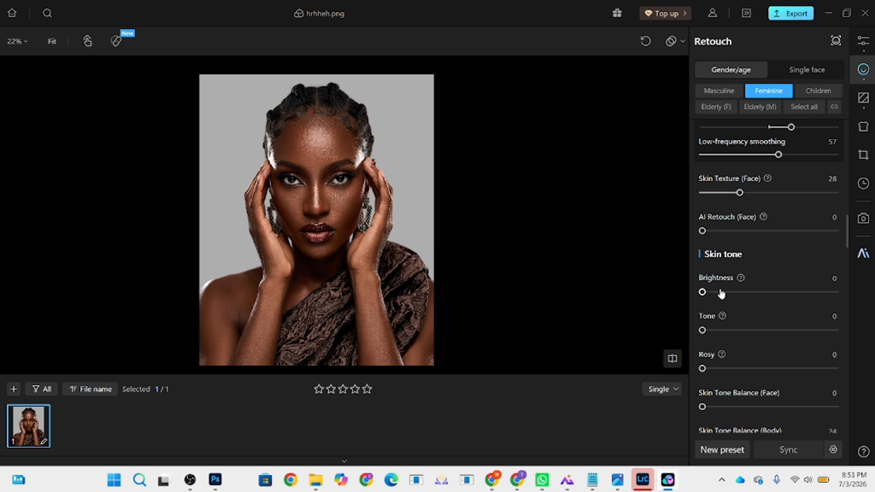
pyautogui.moveTo(721, 291); pyautogui.dragTo(733, 292)
pyautogui.moveTo(724, 334); pyautogui.dragTo(734, 334)
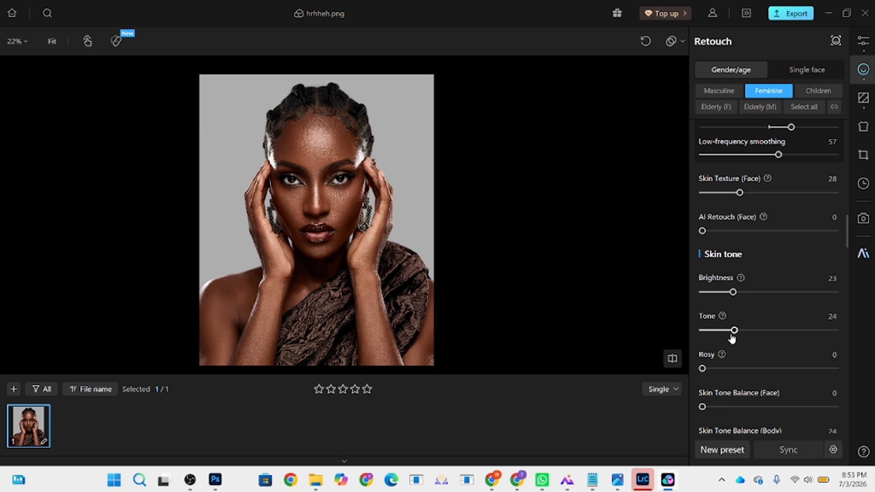
# Compare the original and retouched portraits side by side, examining the facial skin closely and the overall image
pyautogui.click(657, 373)
pyautogui.scroll(5, 562, 114)
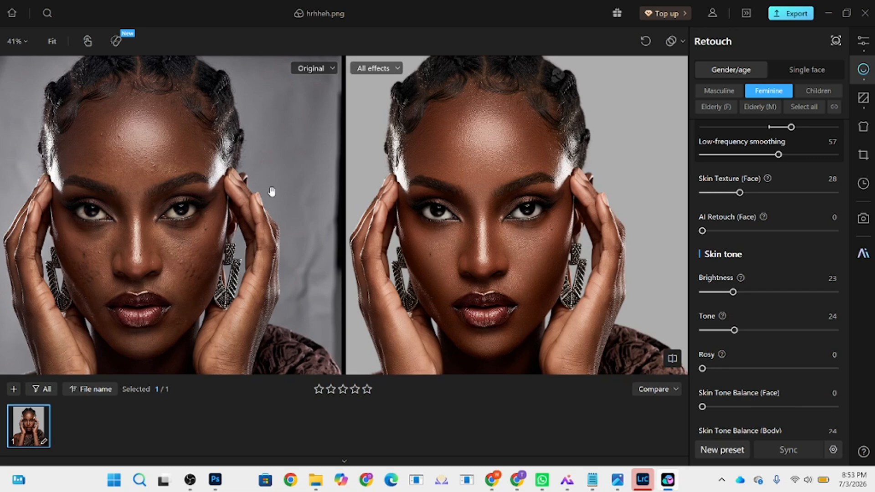
pyautogui.scroll(5, 456, 164)
pyautogui.moveTo(508, 317); pyautogui.dragTo(592, 147)
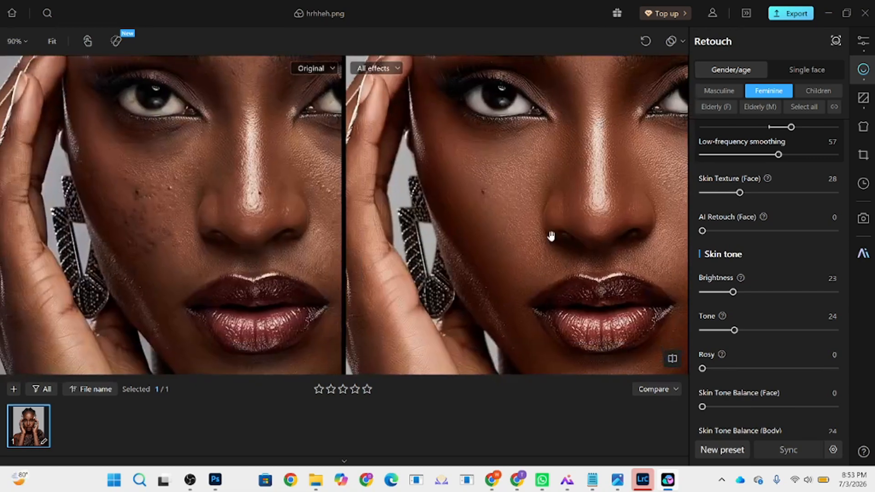
pyautogui.scroll(-8, 551, 236)
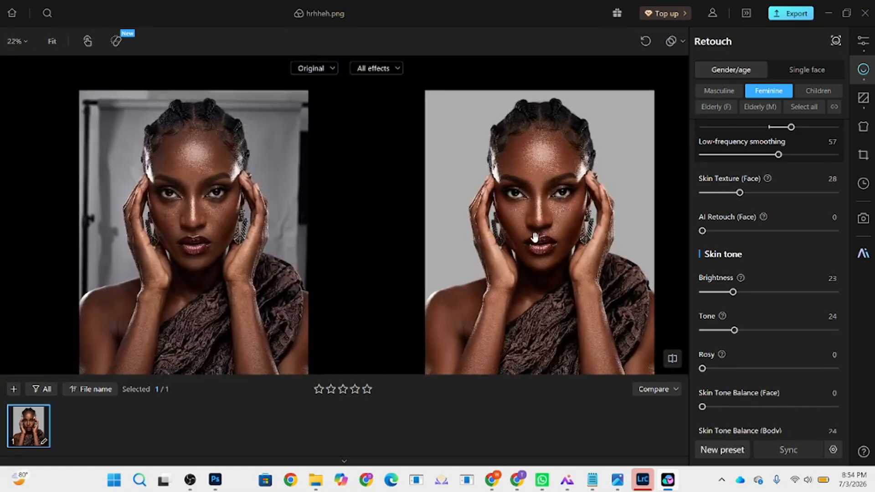
pyautogui.scroll(2, 514, 224)
pyautogui.scroll(-2, 493, 173)
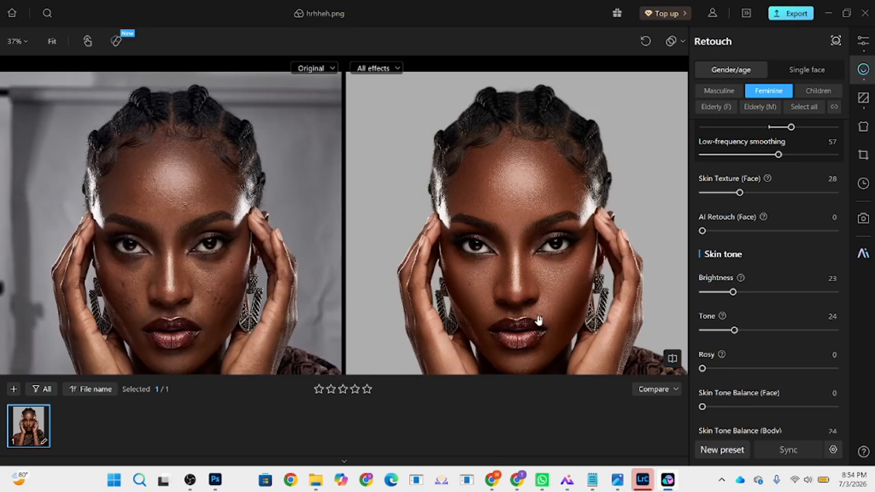